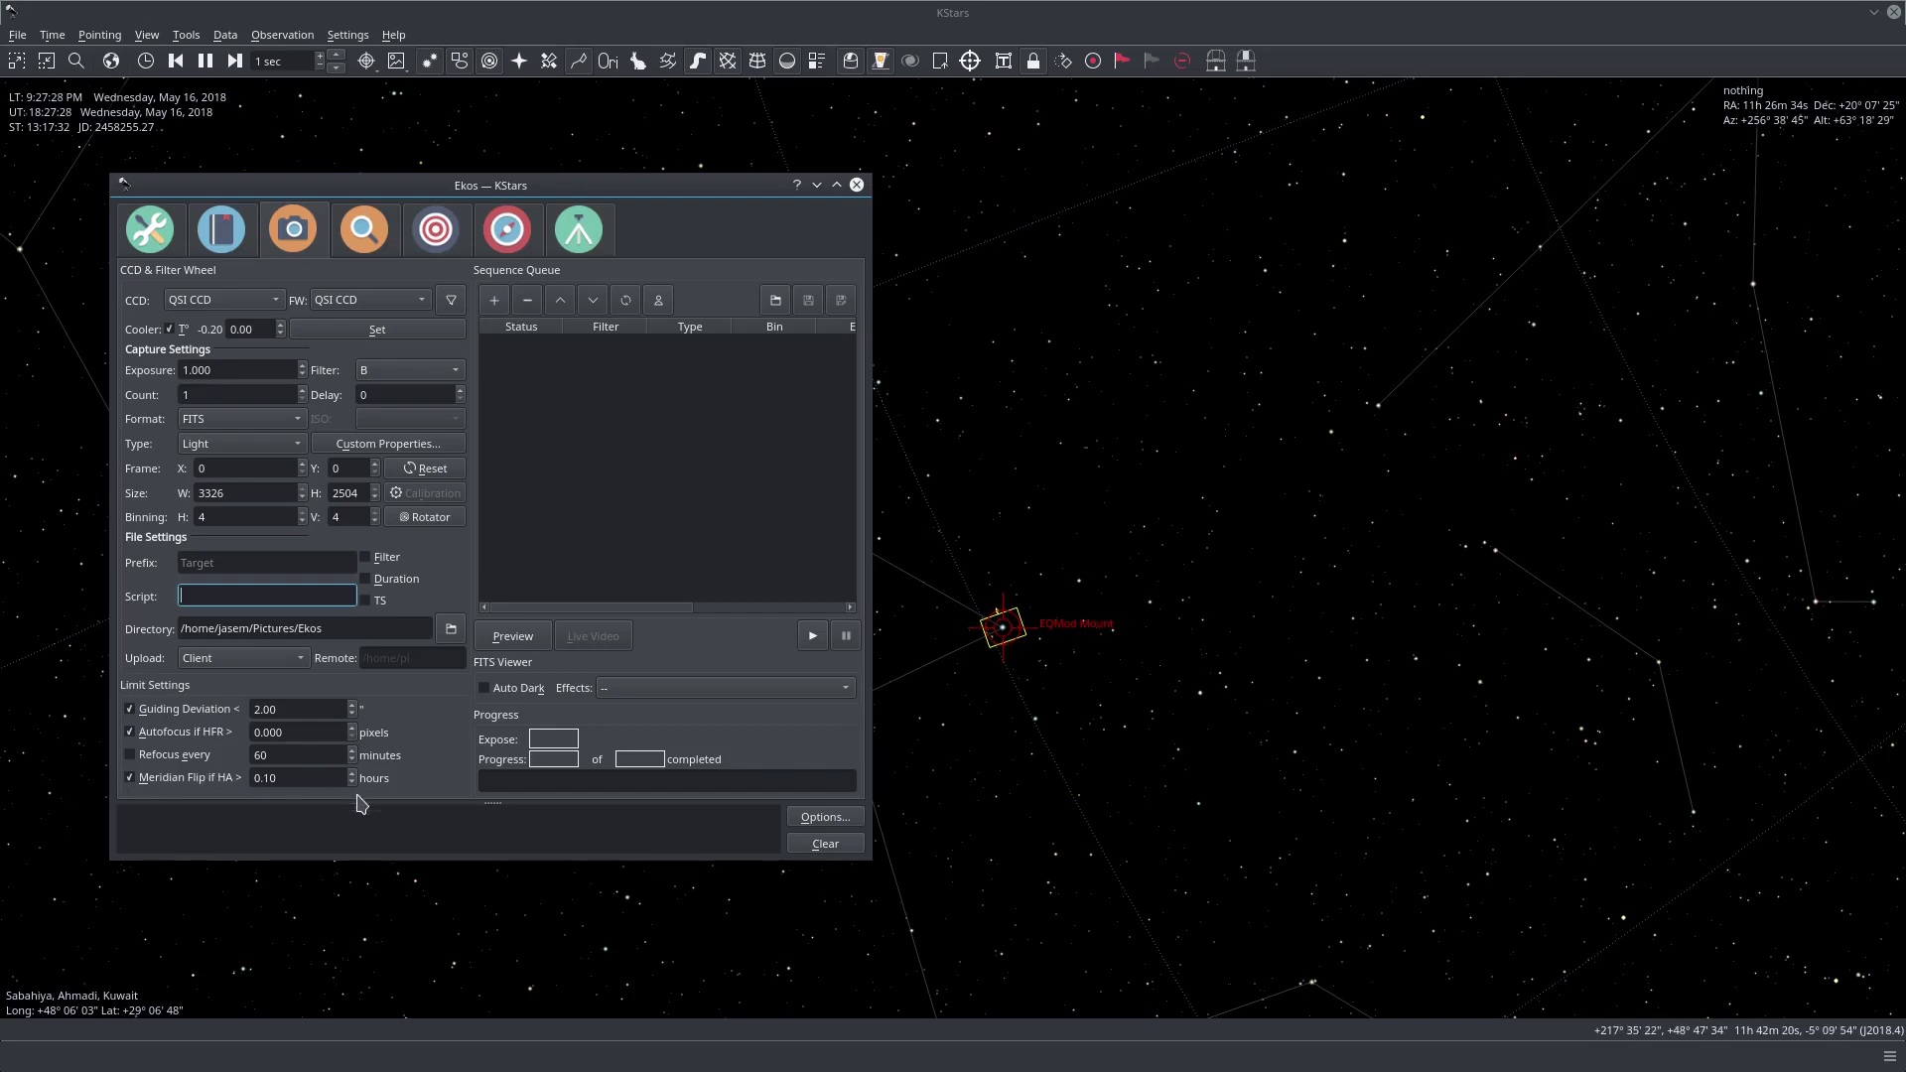
Step: Keep QSI CCD as both camera and filter wheel, and switch the filter to L
{"action": "left_click", "coordinate": [244, 305]}
{"action": "left_click", "coordinate": [266, 298]}
{"action": "left_click", "coordinate": [409, 308]}
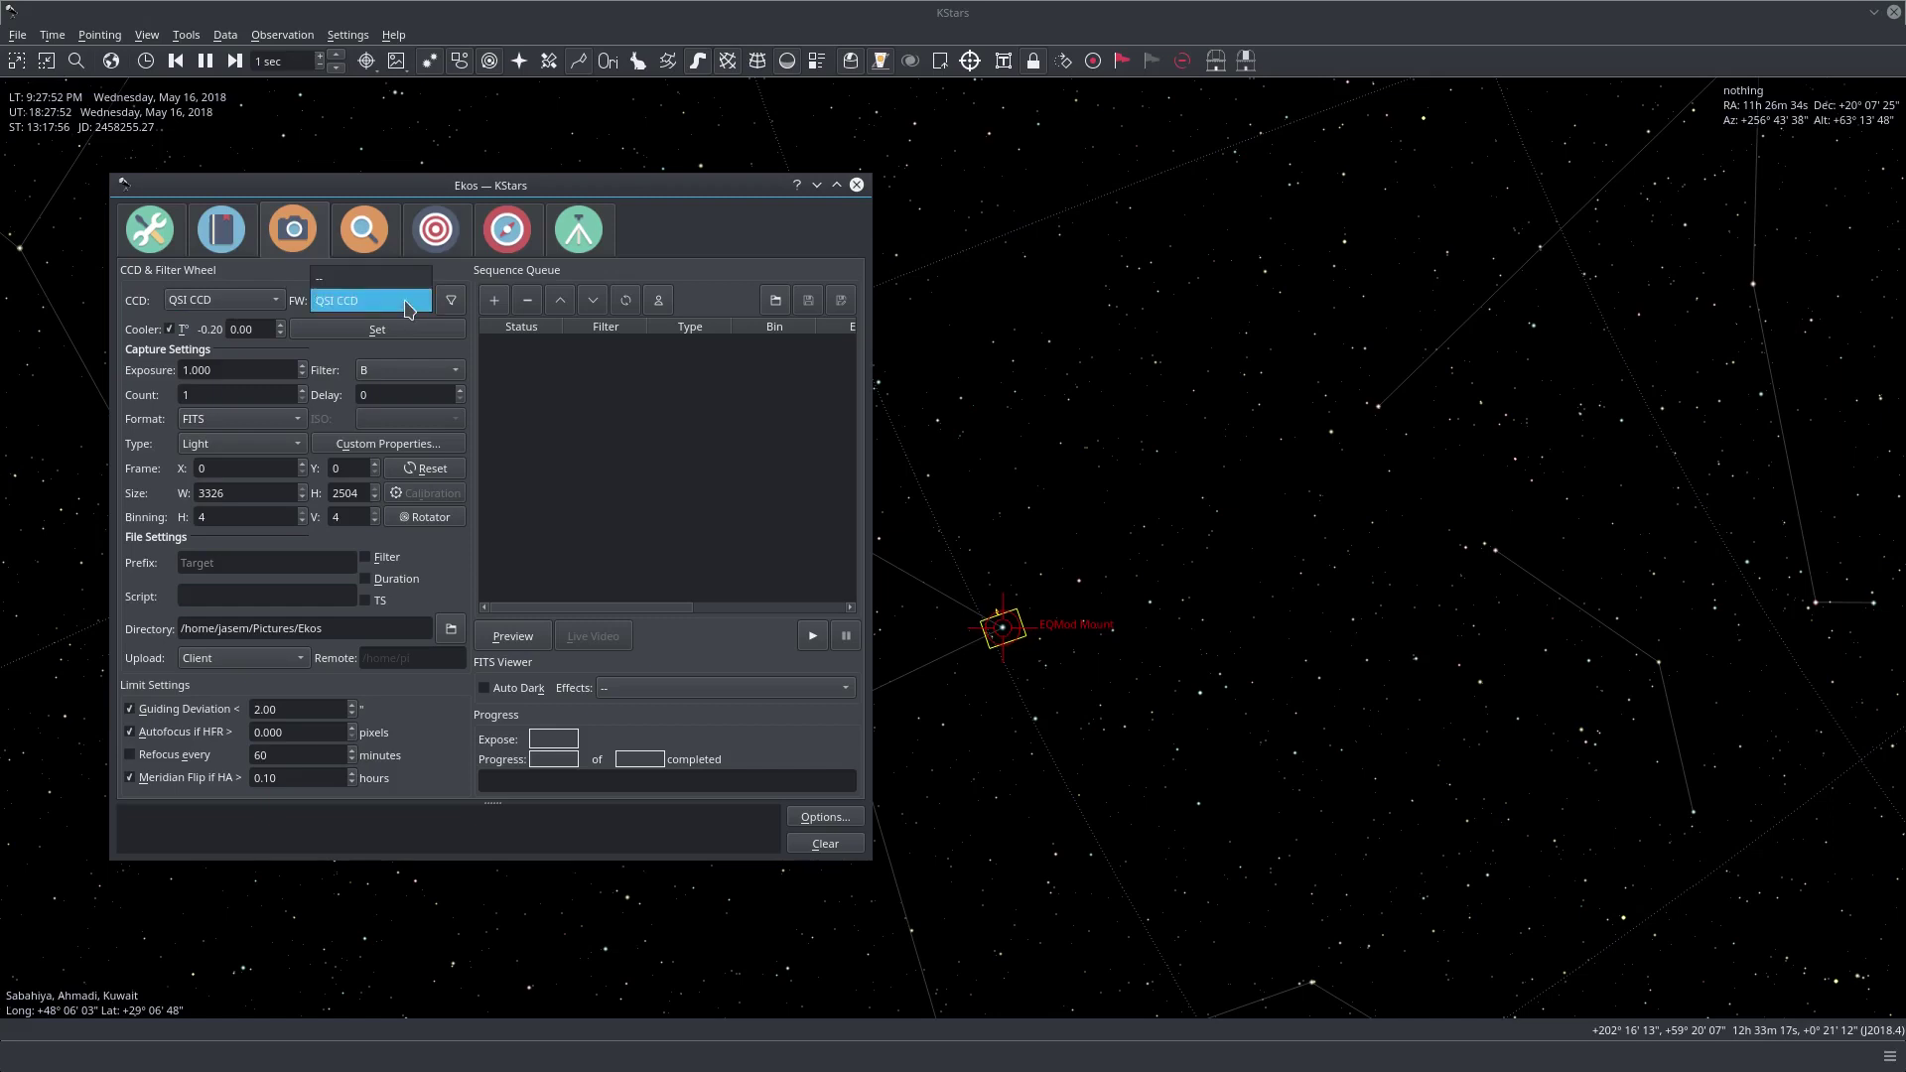
{"action": "left_click", "coordinate": [387, 303]}
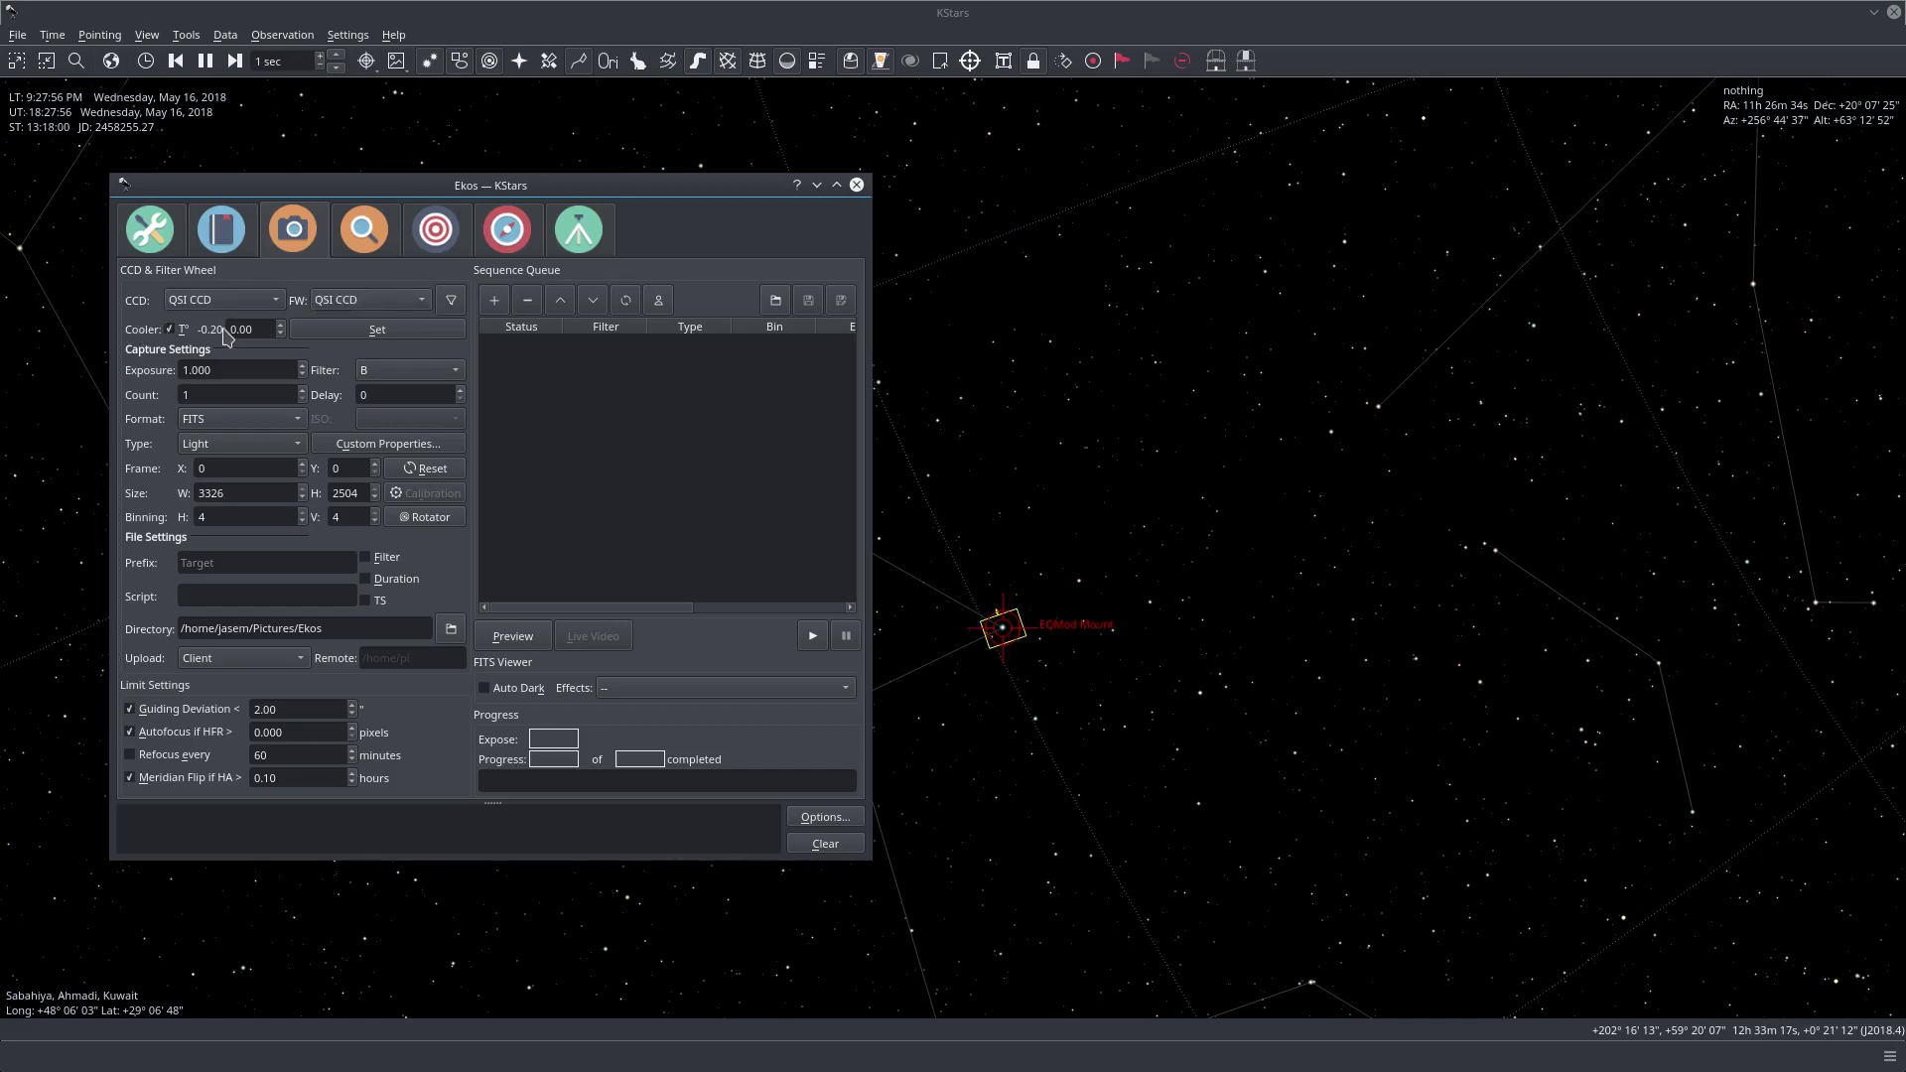
{"action": "left_click", "coordinate": [421, 375]}
{"action": "left_click", "coordinate": [399, 305]}
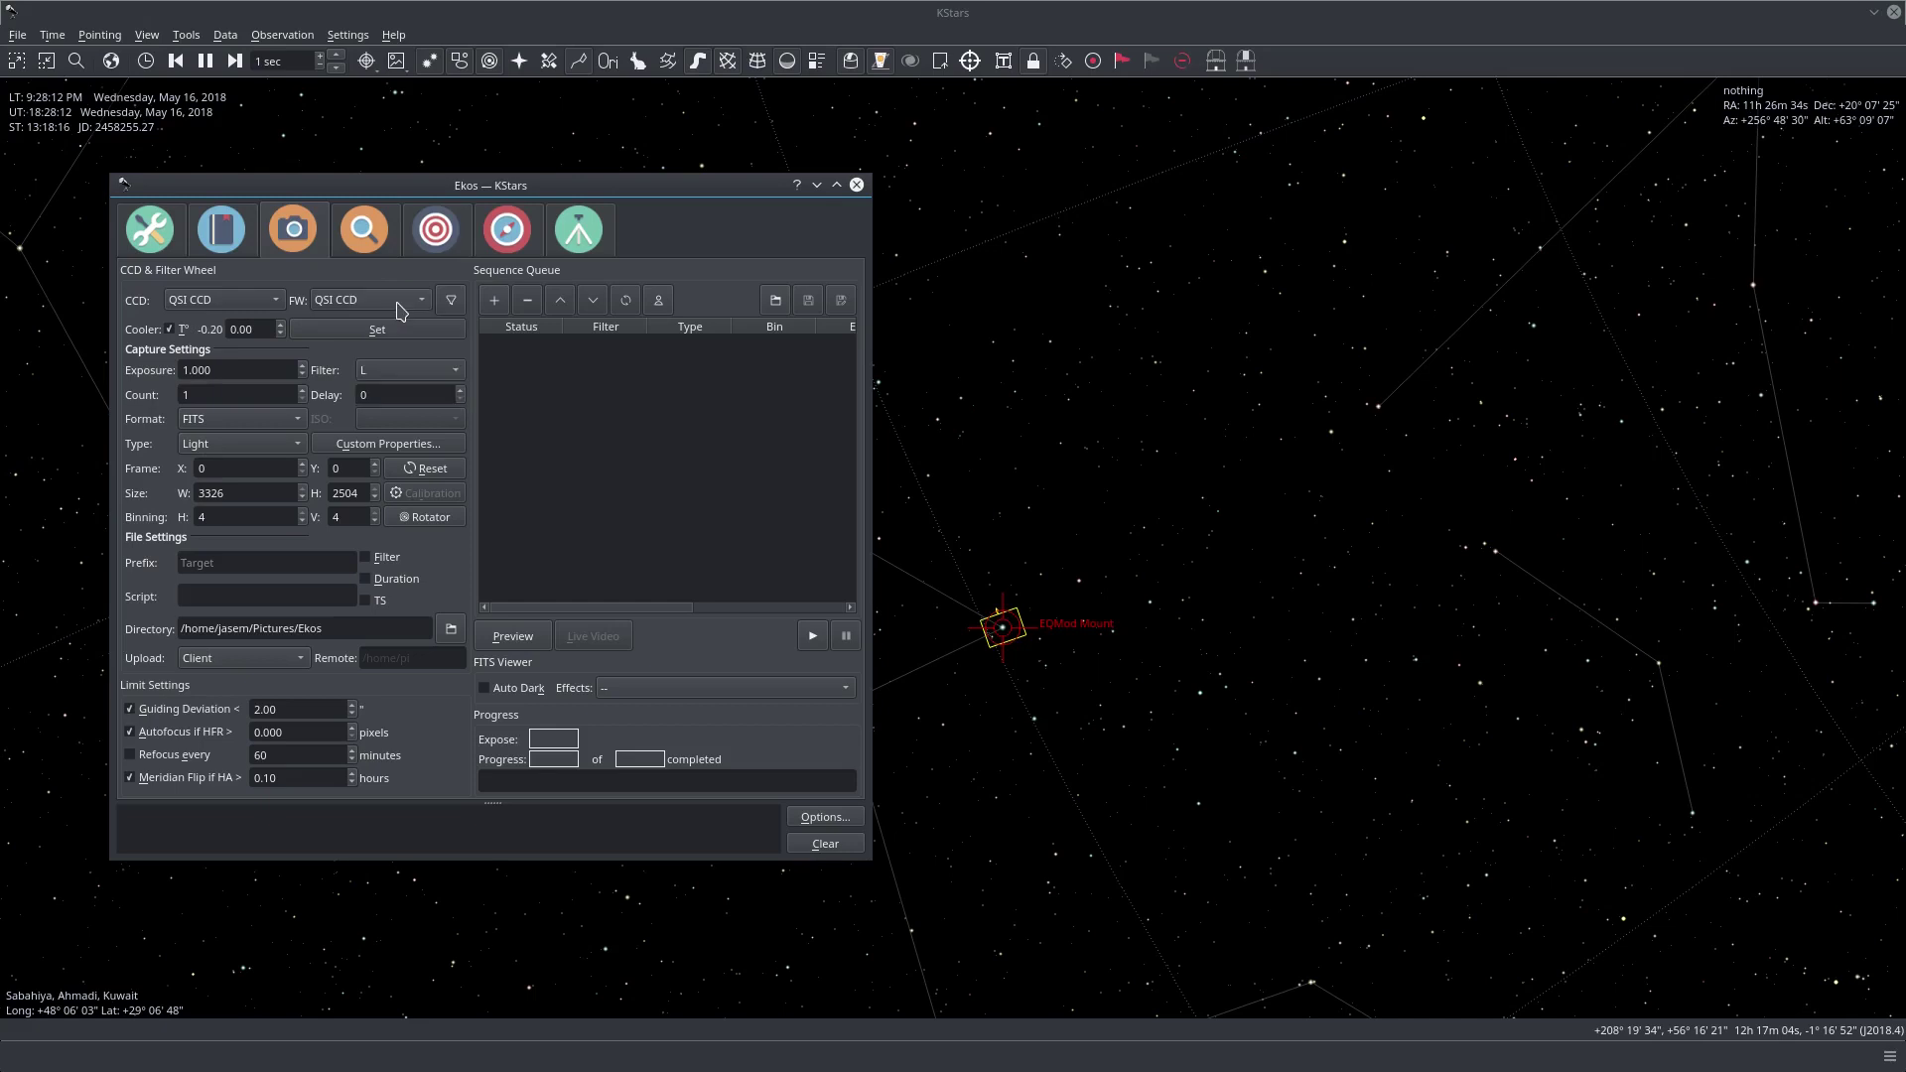
{"action": "left_click", "coordinate": [243, 514]}
Step: Take a single preview frame through the L filter into the FITS Viewer
{"action": "left_click", "coordinate": [514, 635]}
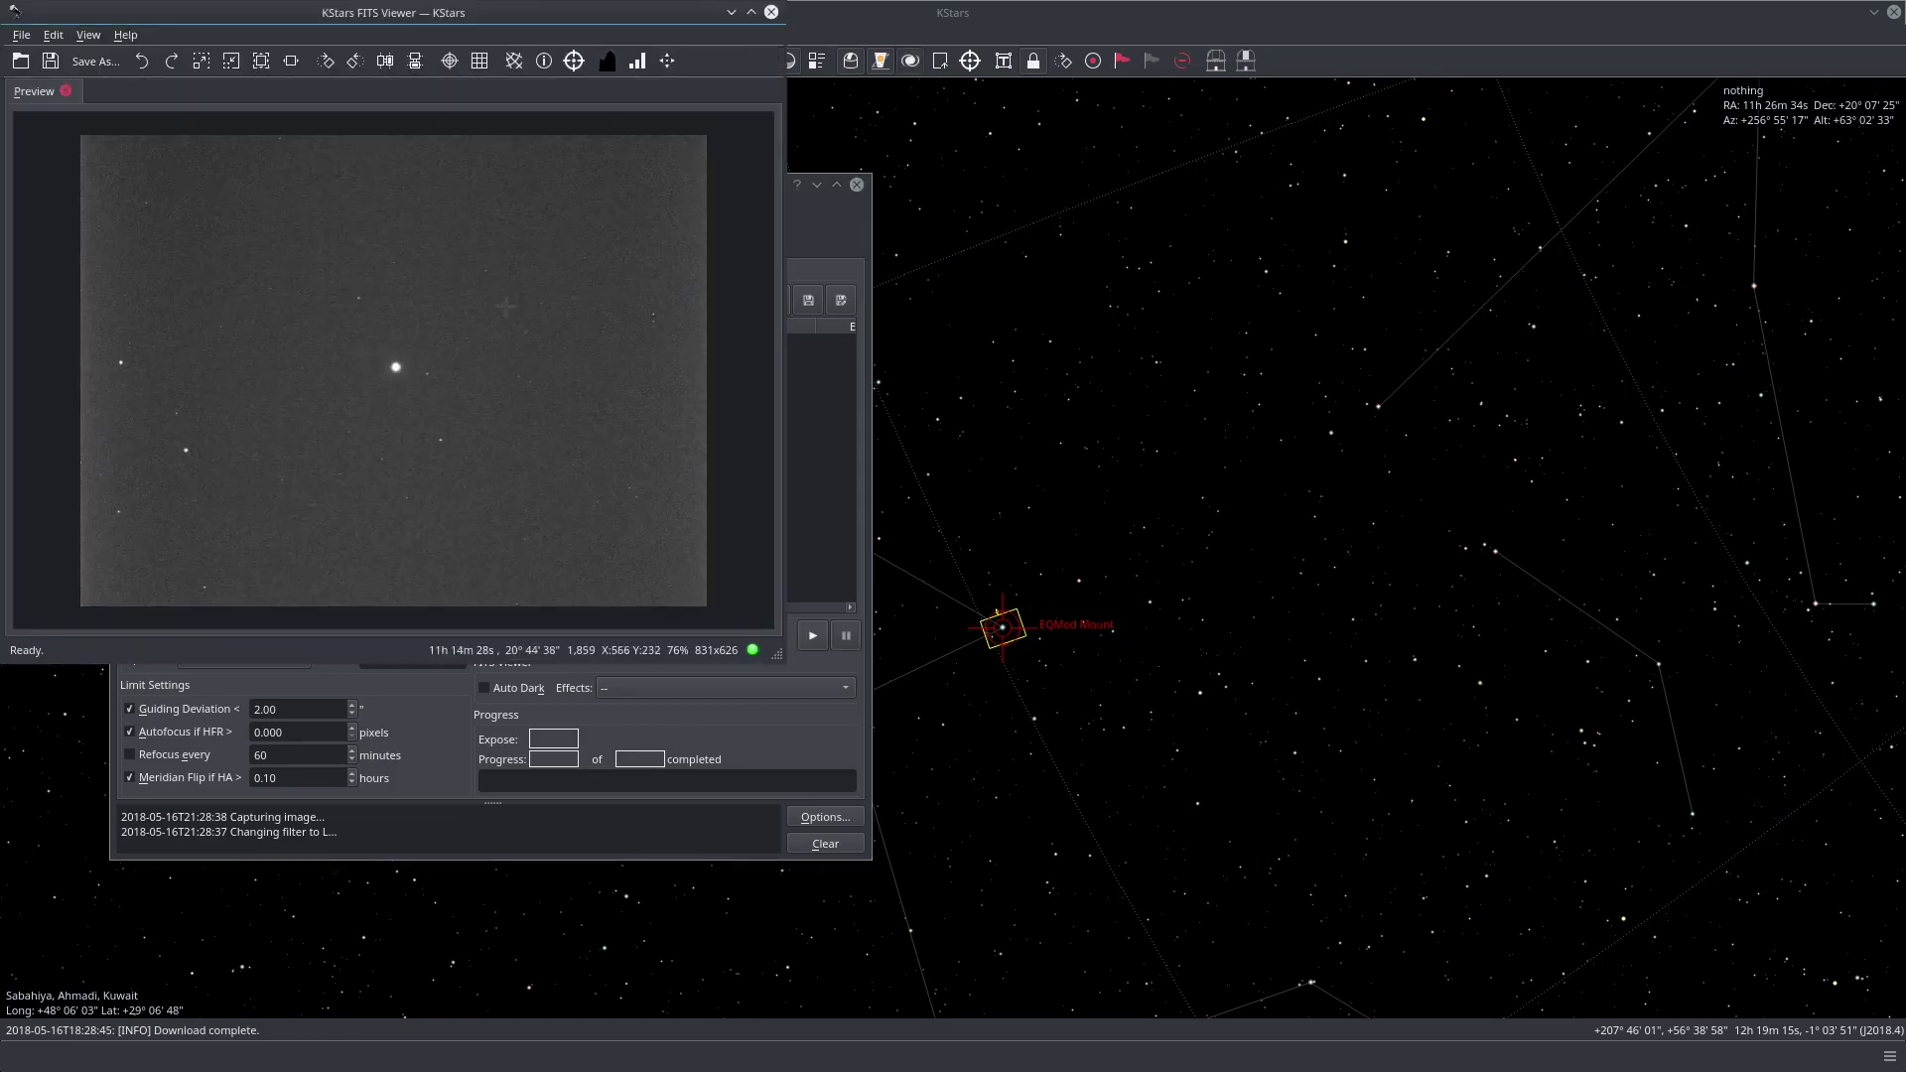
Step: Put away the FITS Viewer and choose the R filter for capture
{"action": "left_click", "coordinate": [734, 13]}
{"action": "left_click", "coordinate": [388, 369]}
{"action": "left_click", "coordinate": [396, 395]}
{"action": "left_click", "coordinate": [240, 369]}
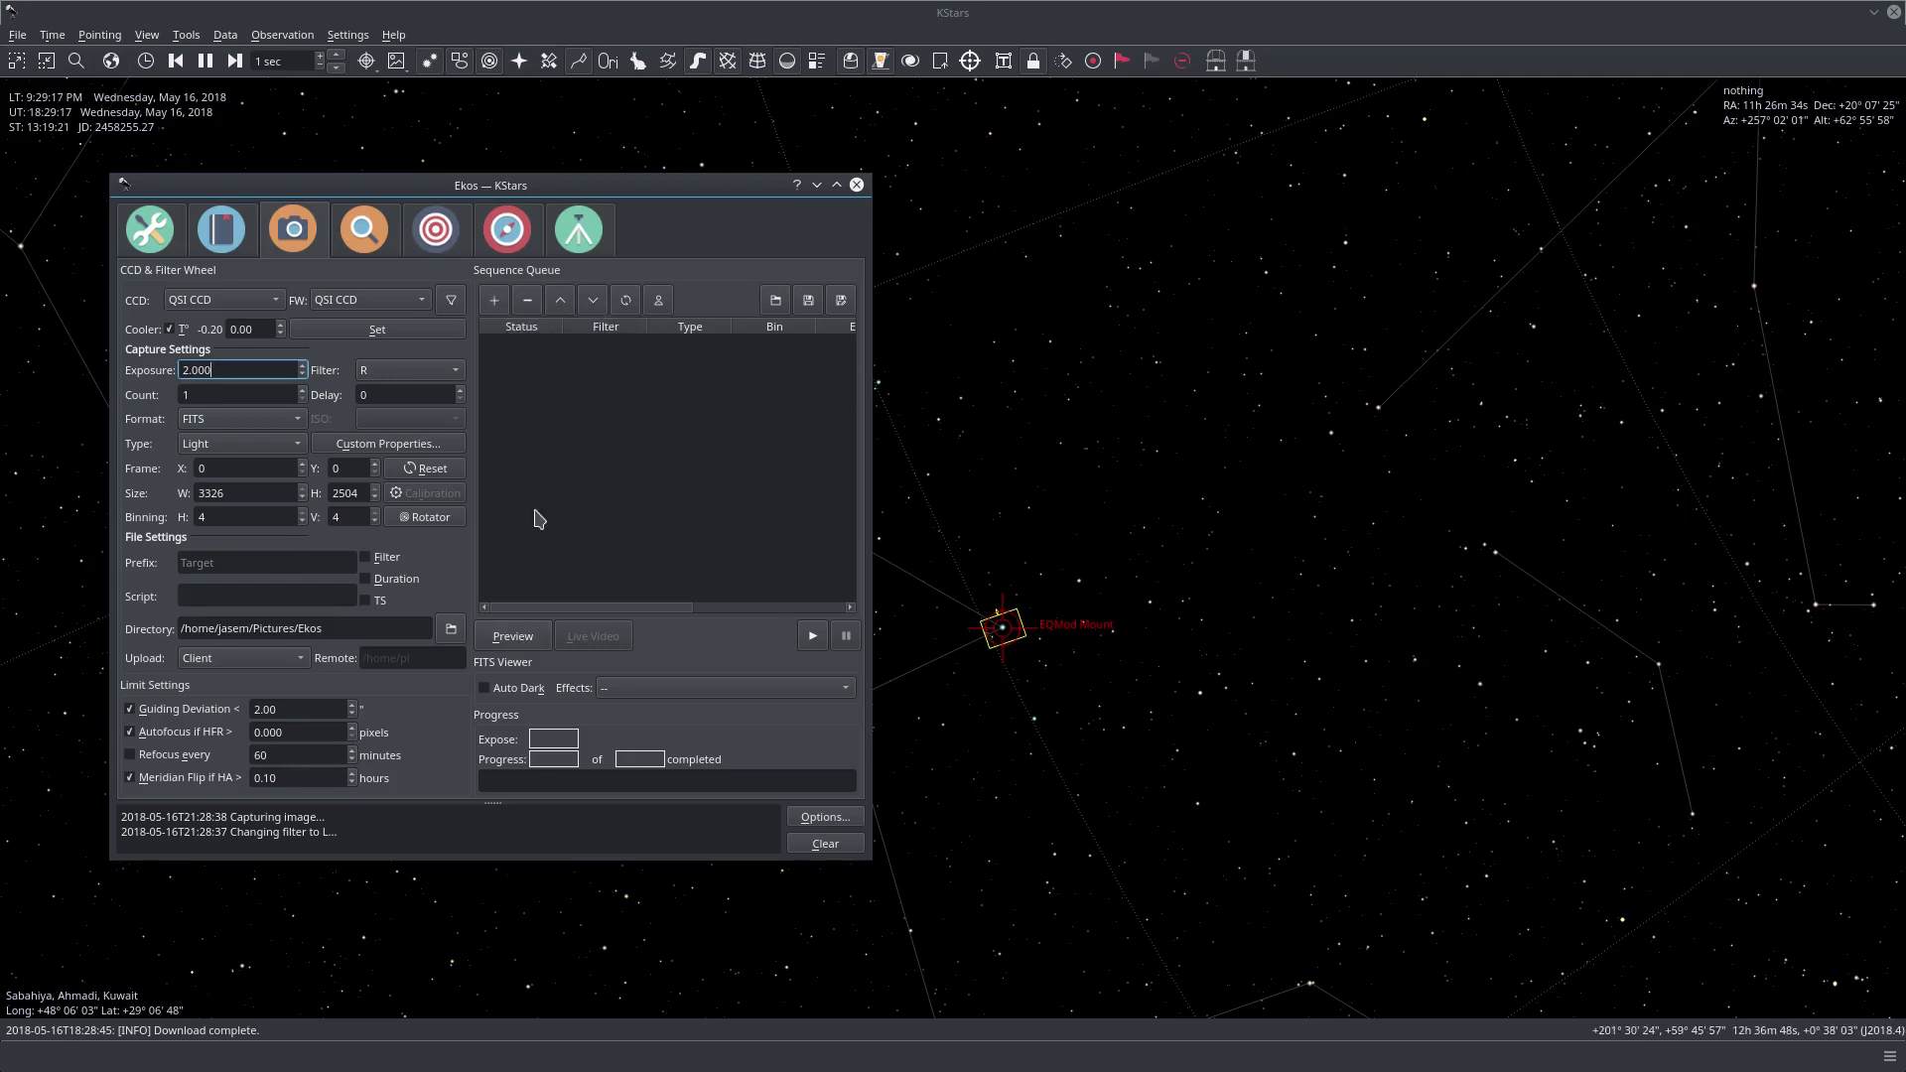
{"action": "left_click", "coordinate": [417, 371]}
Step: Set a 3-second exposure with a count of 5 and reselect the R filter
{"action": "left_click", "coordinate": [417, 361]}
{"action": "left_click_drag", "start_coordinate": [228, 369], "coordinate": [108, 363]}
{"action": "type", "text": "3"}
{"action": "key", "text": "Tab"}
{"action": "left_click", "coordinate": [411, 372]}
{"action": "left_click", "coordinate": [416, 395]}
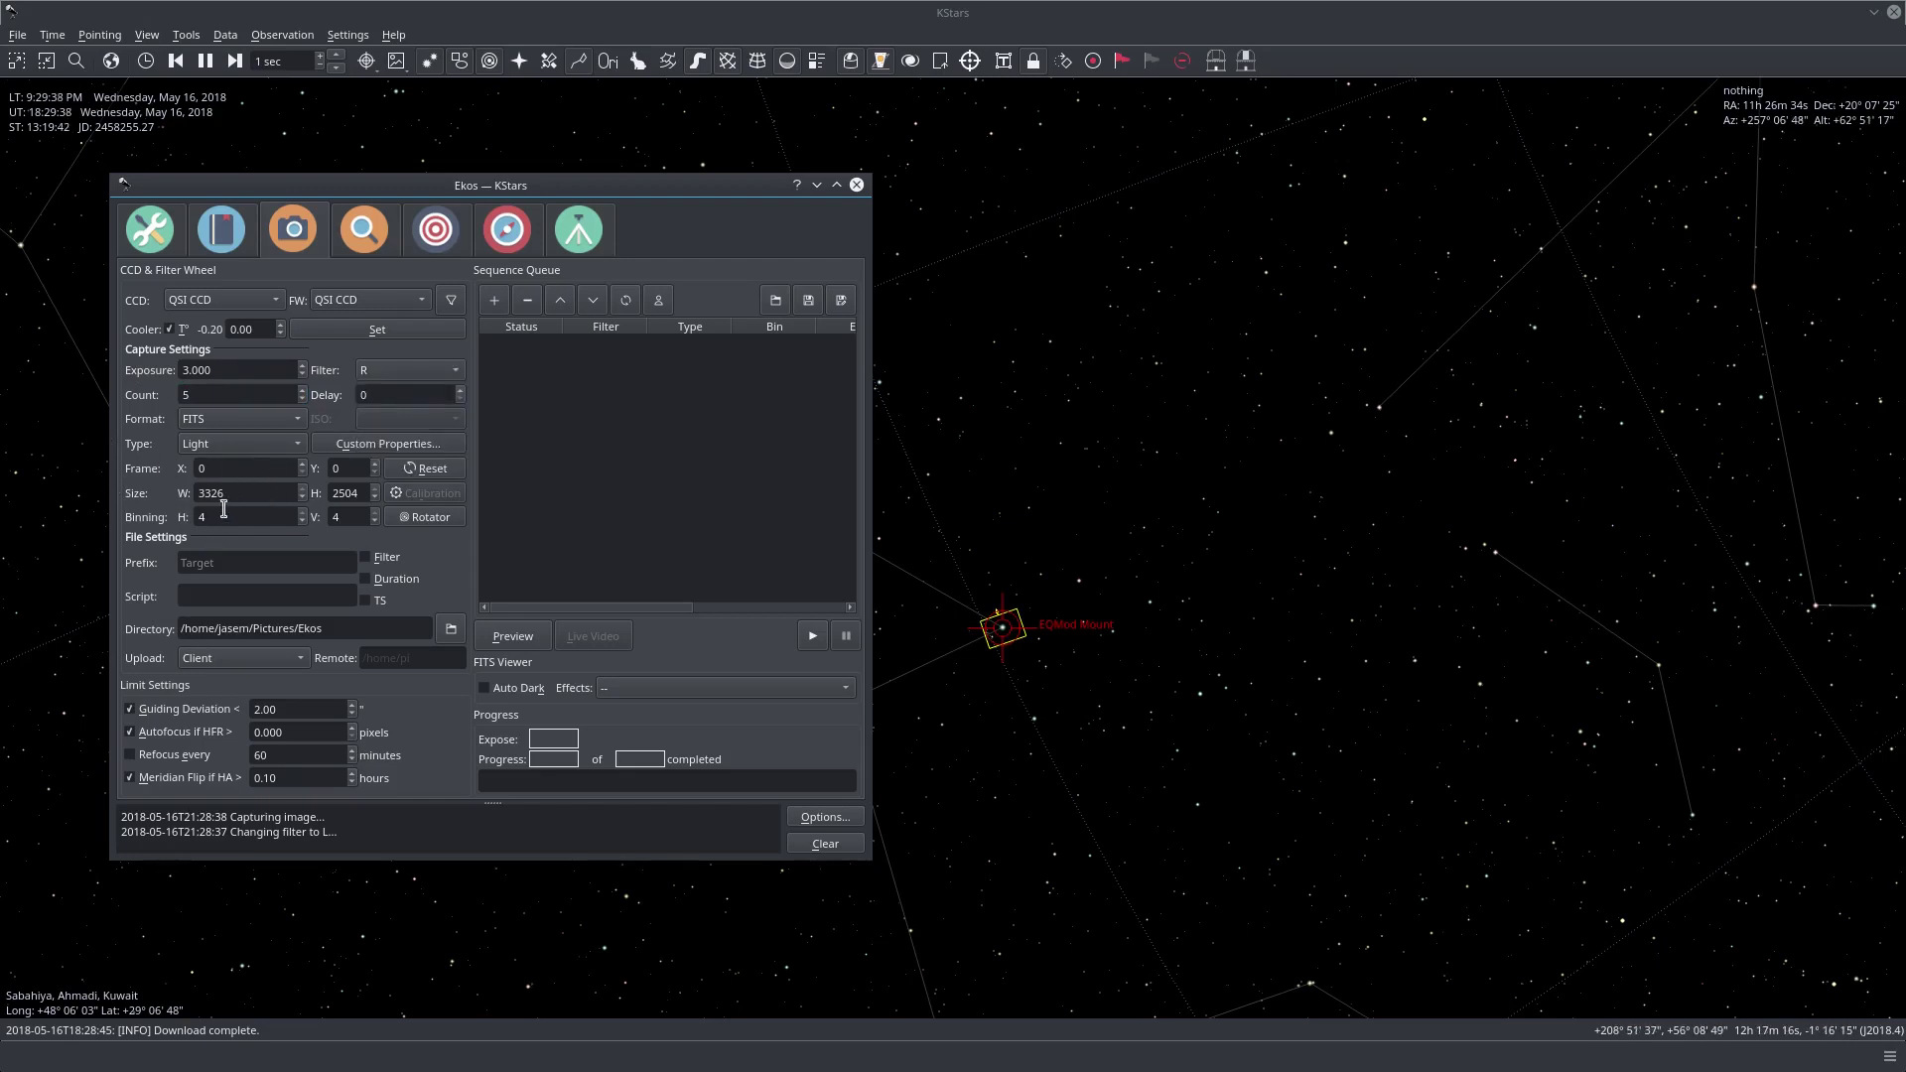
{"action": "left_click", "coordinate": [226, 513]}
{"action": "left_click", "coordinate": [265, 564]}
Step: Replace the file prefix with ZOZ and include the filter name in file names
{"action": "left_click", "coordinate": [450, 628]}
{"action": "left_click", "coordinate": [1290, 731]}
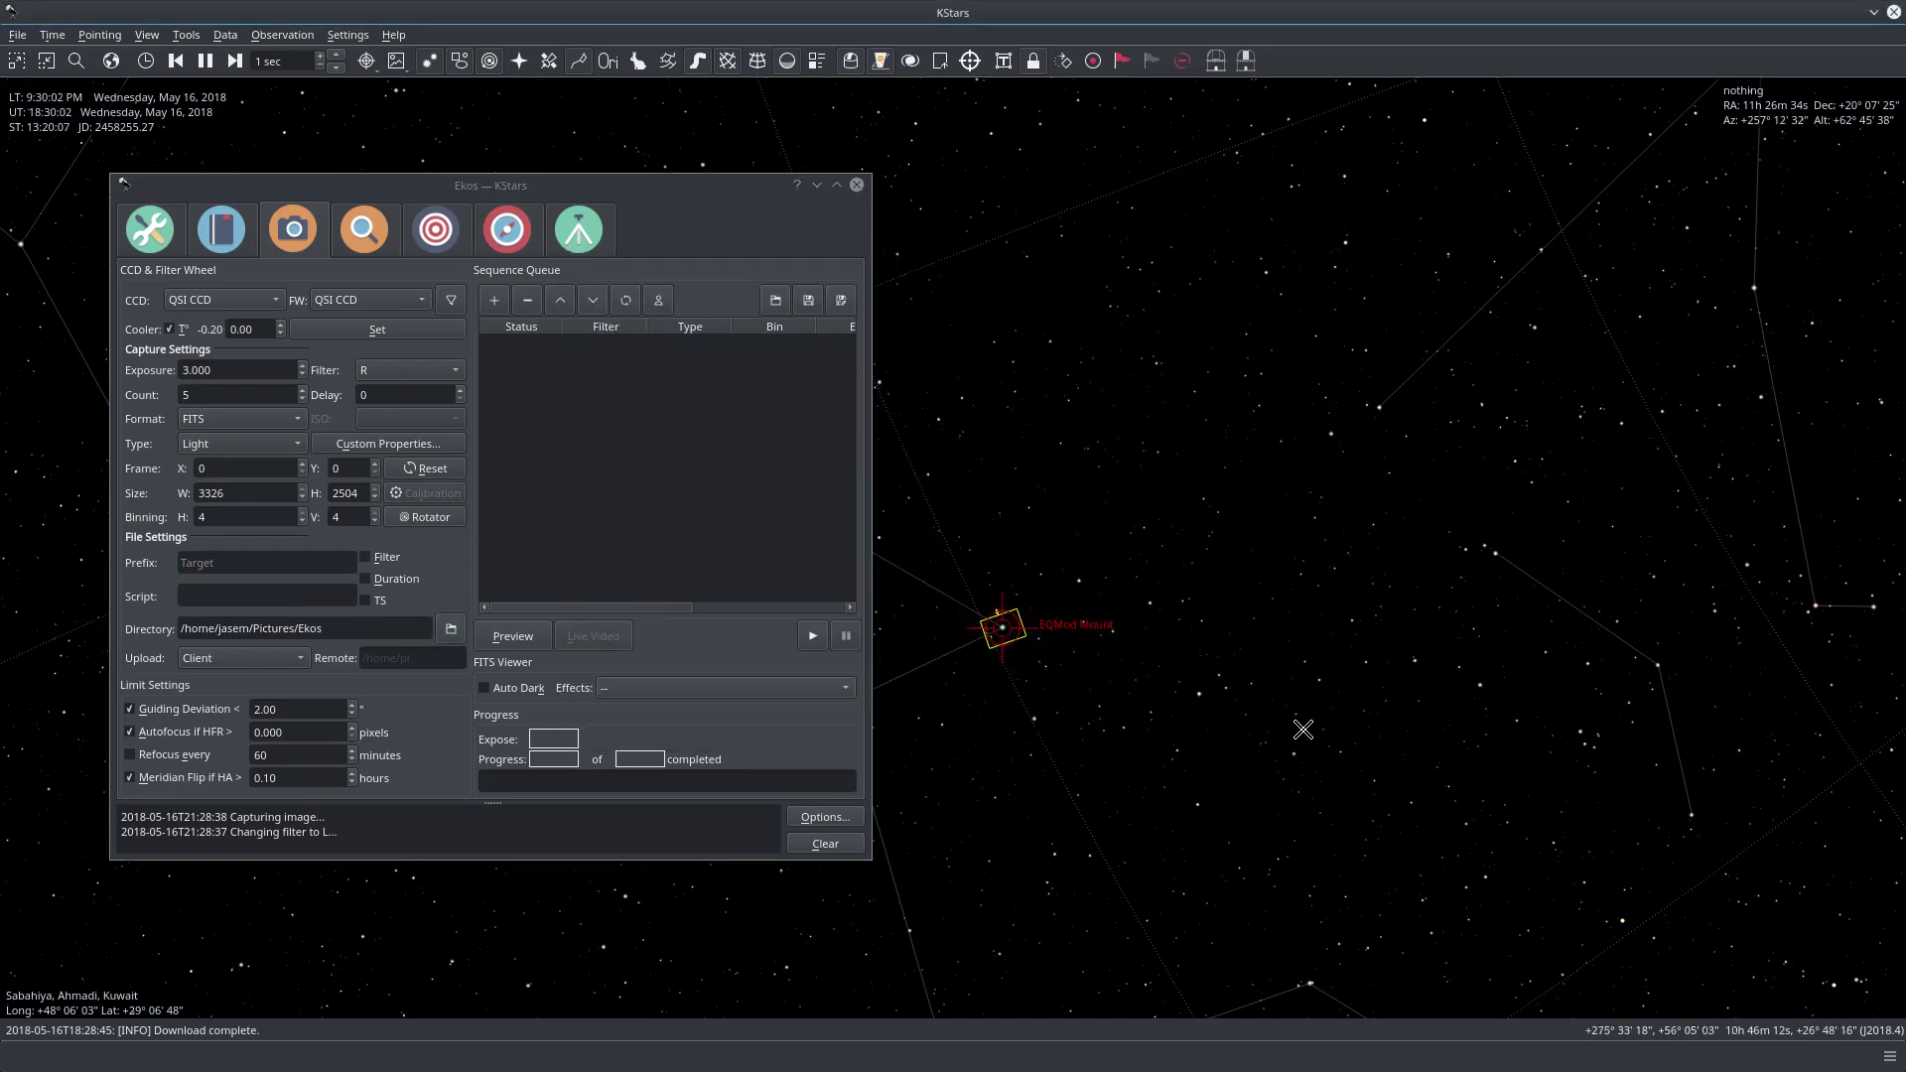
{"action": "left_click", "coordinate": [234, 564]}
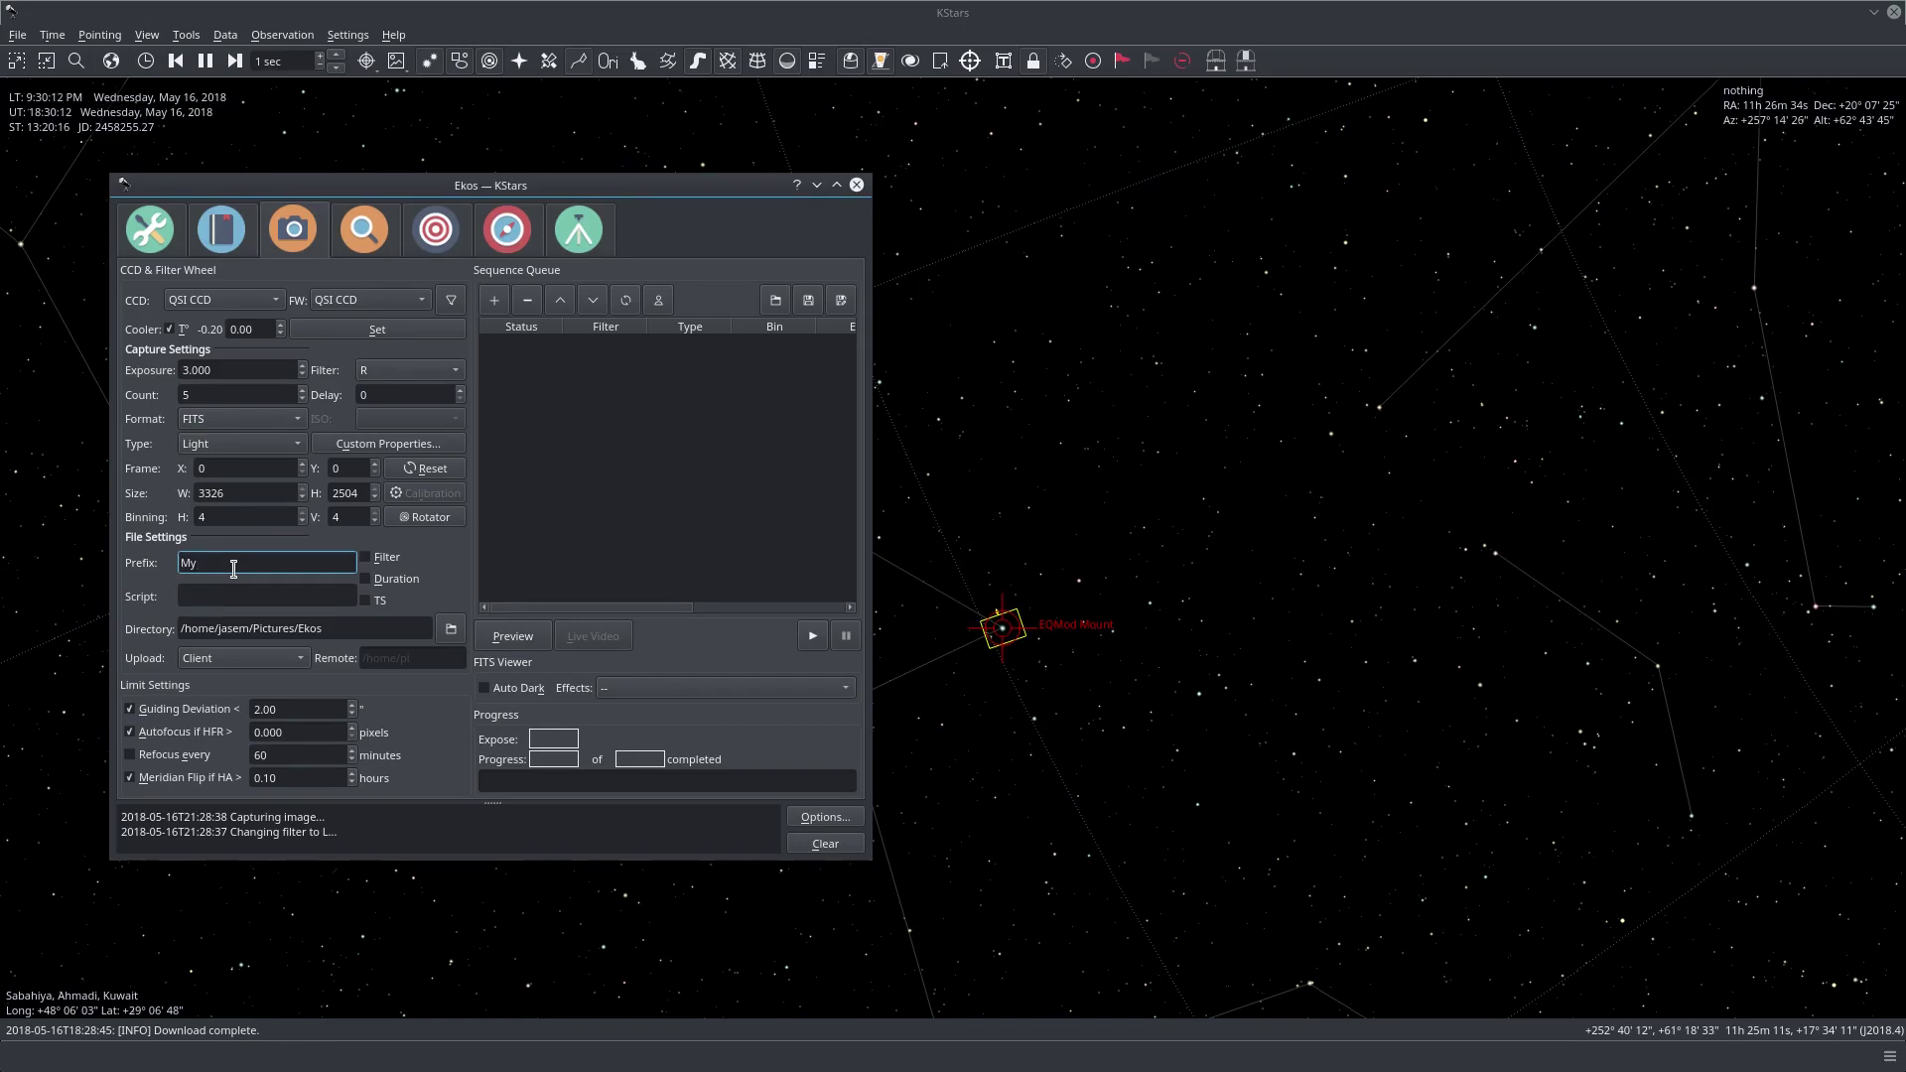
{"action": "right_click", "coordinate": [1003, 630]}
{"action": "double_click", "coordinate": [231, 563]}
{"action": "type", "text": "ZOZ"}
{"action": "left_click_drag", "start_coordinate": [228, 564], "coordinate": [160, 549]}
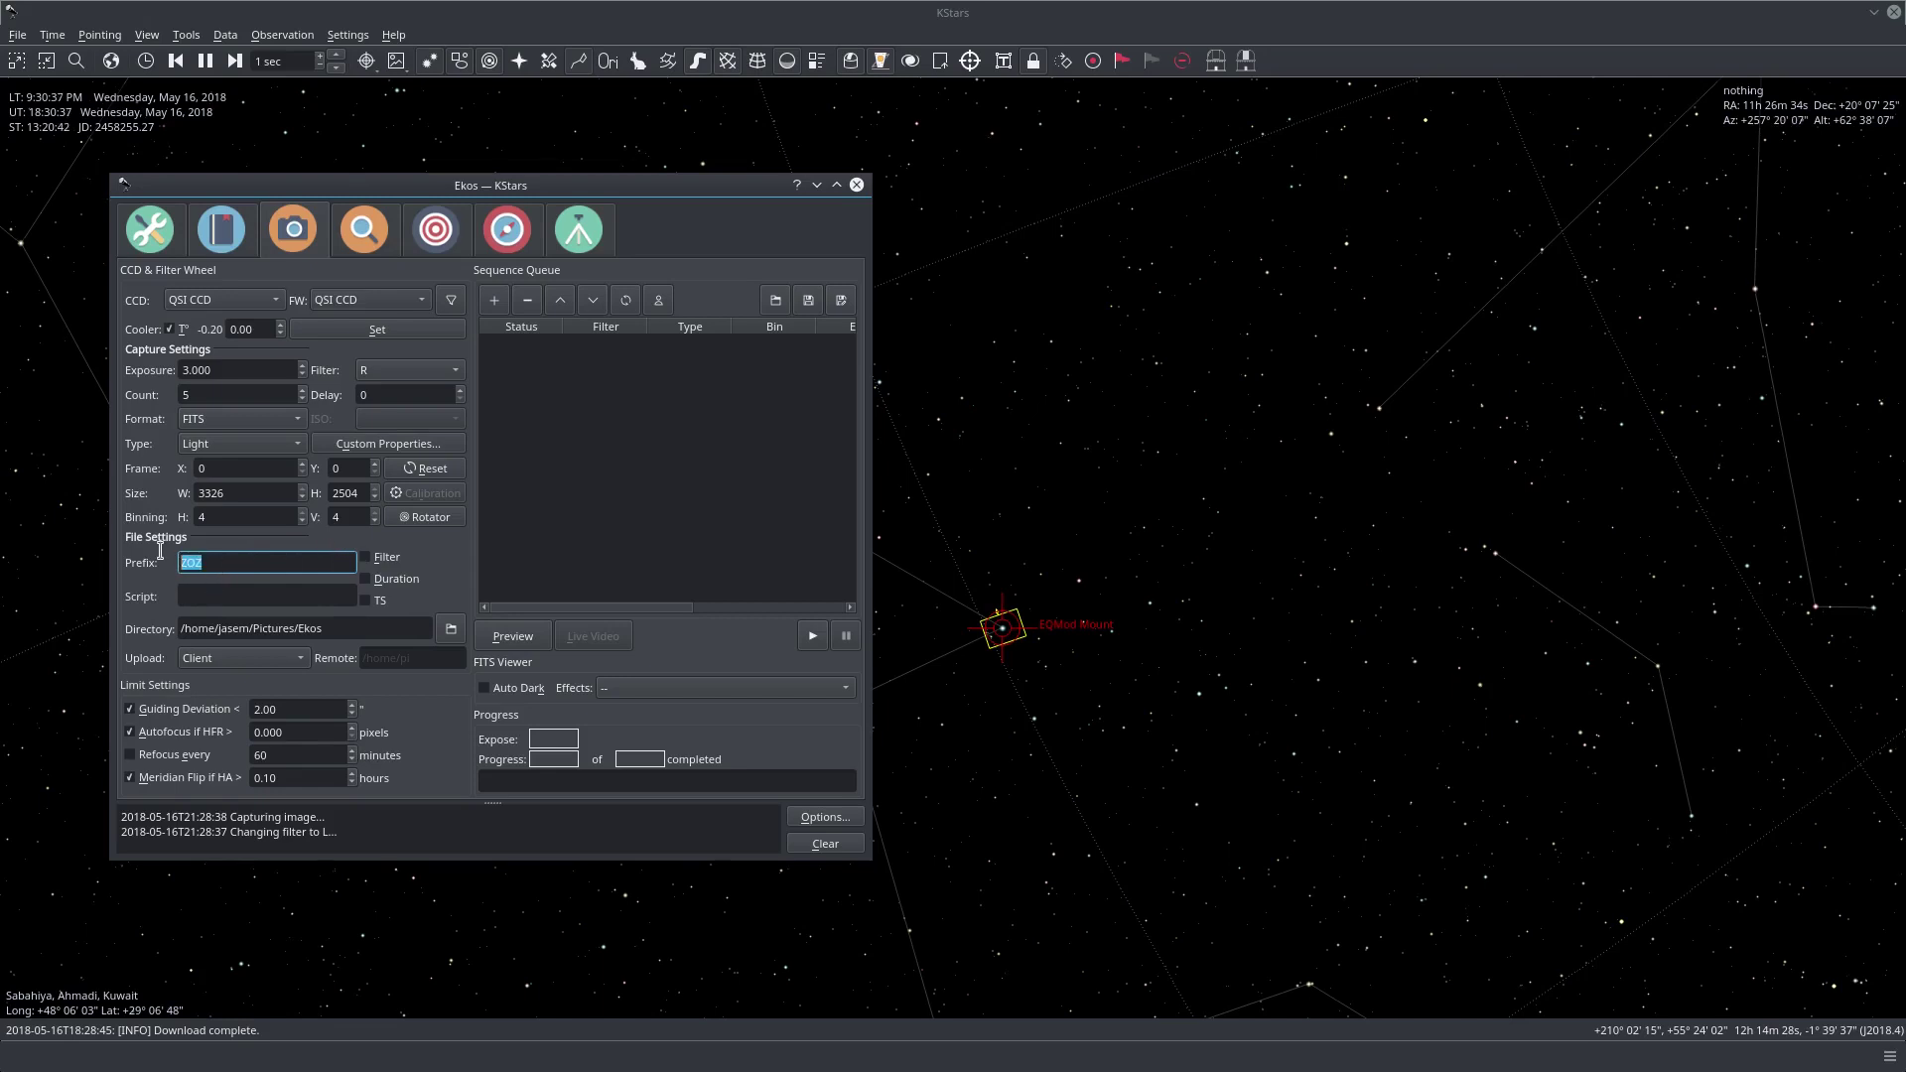
{"action": "left_click", "coordinate": [368, 562]}
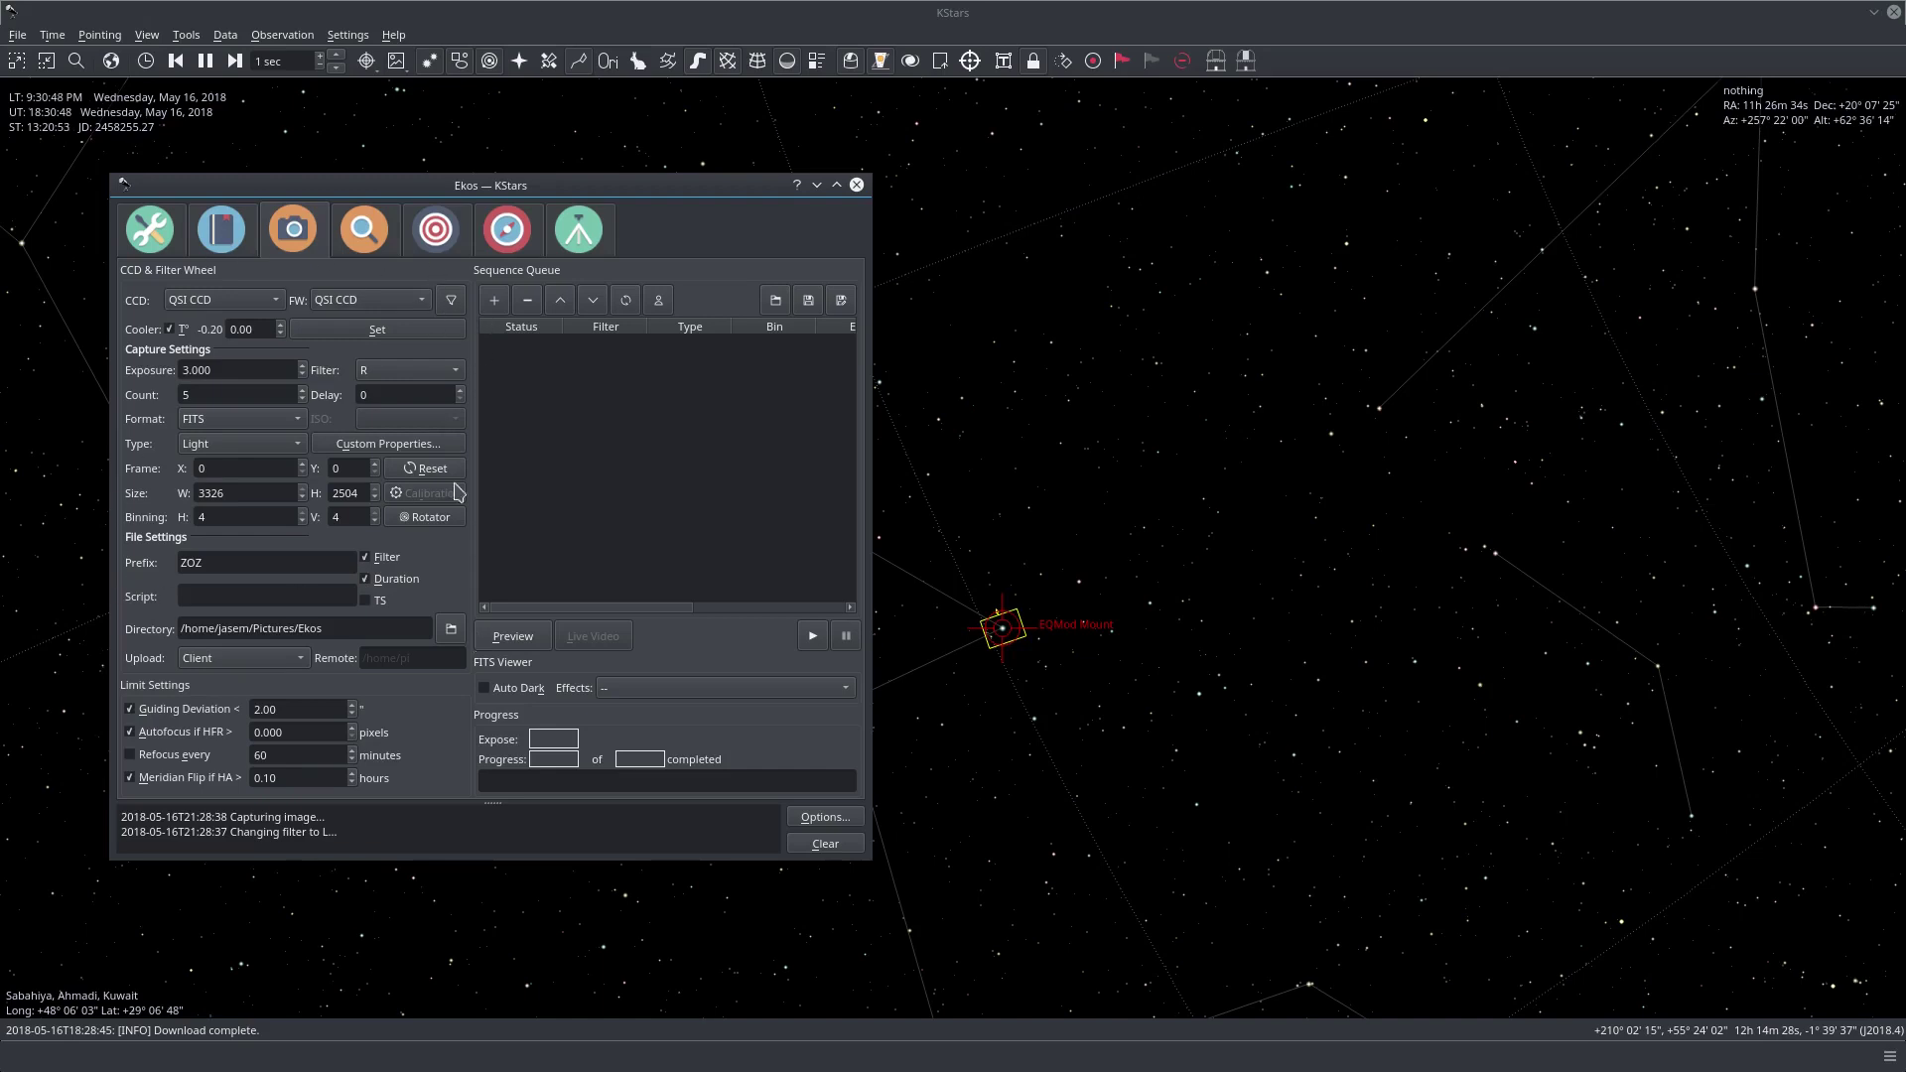
Step: Queue the R Light job, then switch to G and B and queue a job for each
{"action": "left_click", "coordinate": [498, 306]}
{"action": "mouse_move", "coordinate": [536, 608]}
{"action": "left_mouse_down"}
{"action": "mouse_move", "coordinate": [778, 609]}
{"action": "mouse_move", "coordinate": [541, 586]}
{"action": "left_mouse_up"}
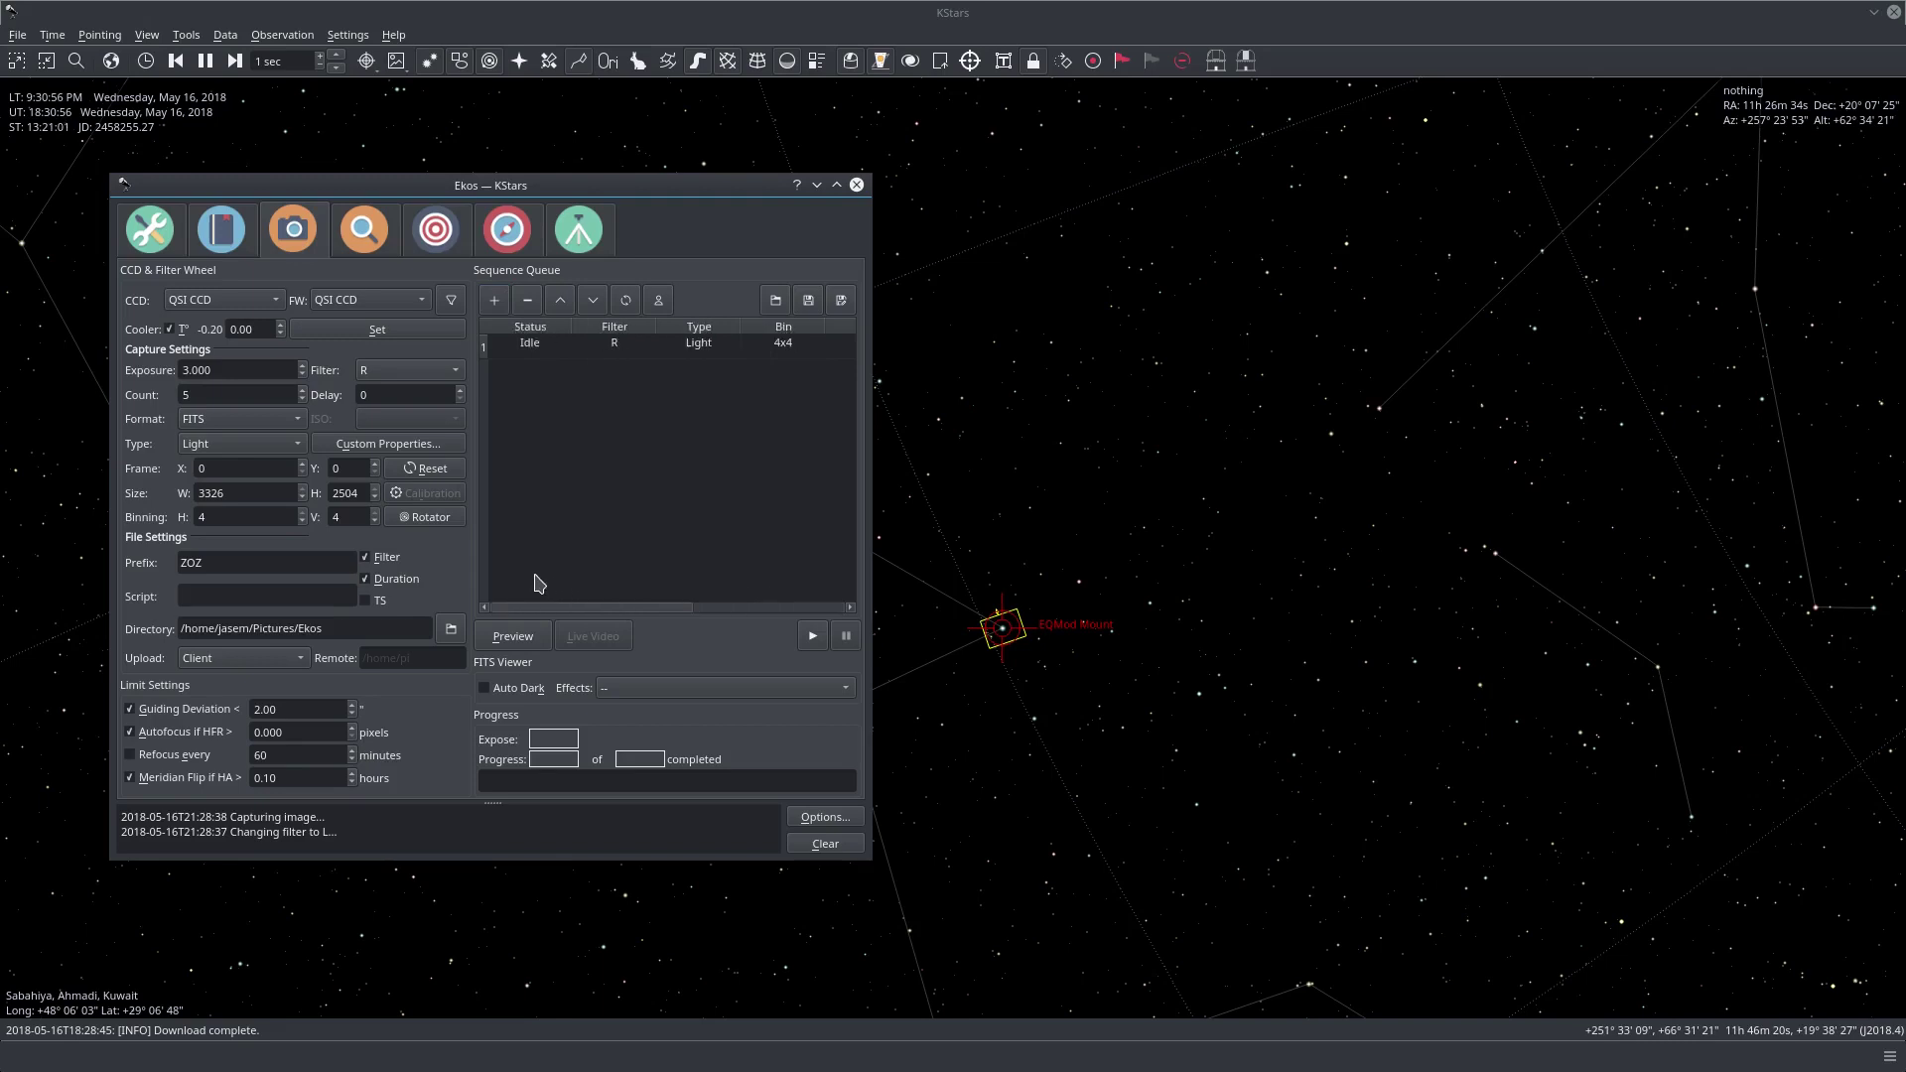
{"action": "left_click", "coordinate": [438, 372]}
{"action": "left_click", "coordinate": [421, 395]}
{"action": "left_click", "coordinate": [496, 302]}
{"action": "left_click", "coordinate": [422, 372]}
{"action": "left_click", "coordinate": [412, 394]}
{"action": "left_click", "coordinate": [494, 300]}
Step: Bring up the current observer selection and its Manage Observers list
{"action": "left_click", "coordinate": [662, 308]}
{"action": "left_click", "coordinate": [587, 503]}
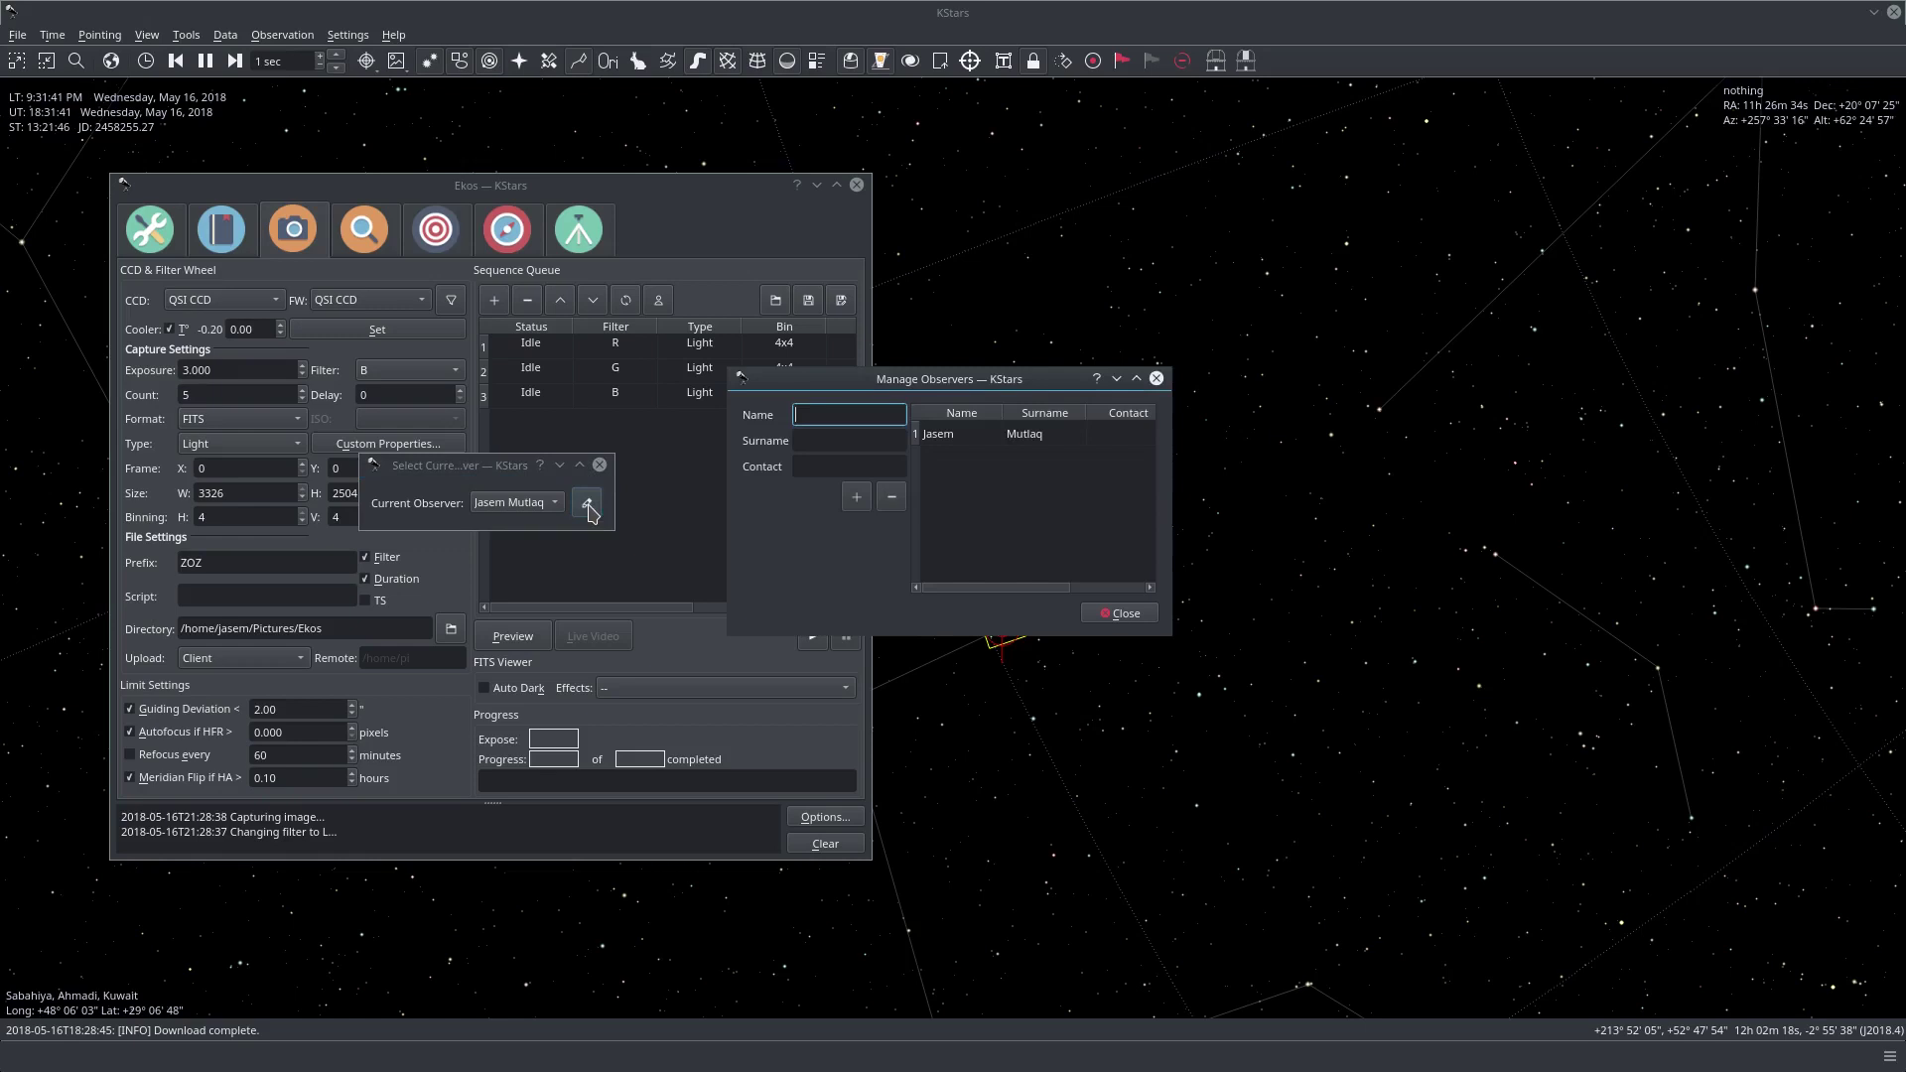
Step: Close both observer dialogs and confirm frame type Light with FITS format
{"action": "left_click", "coordinate": [1100, 614]}
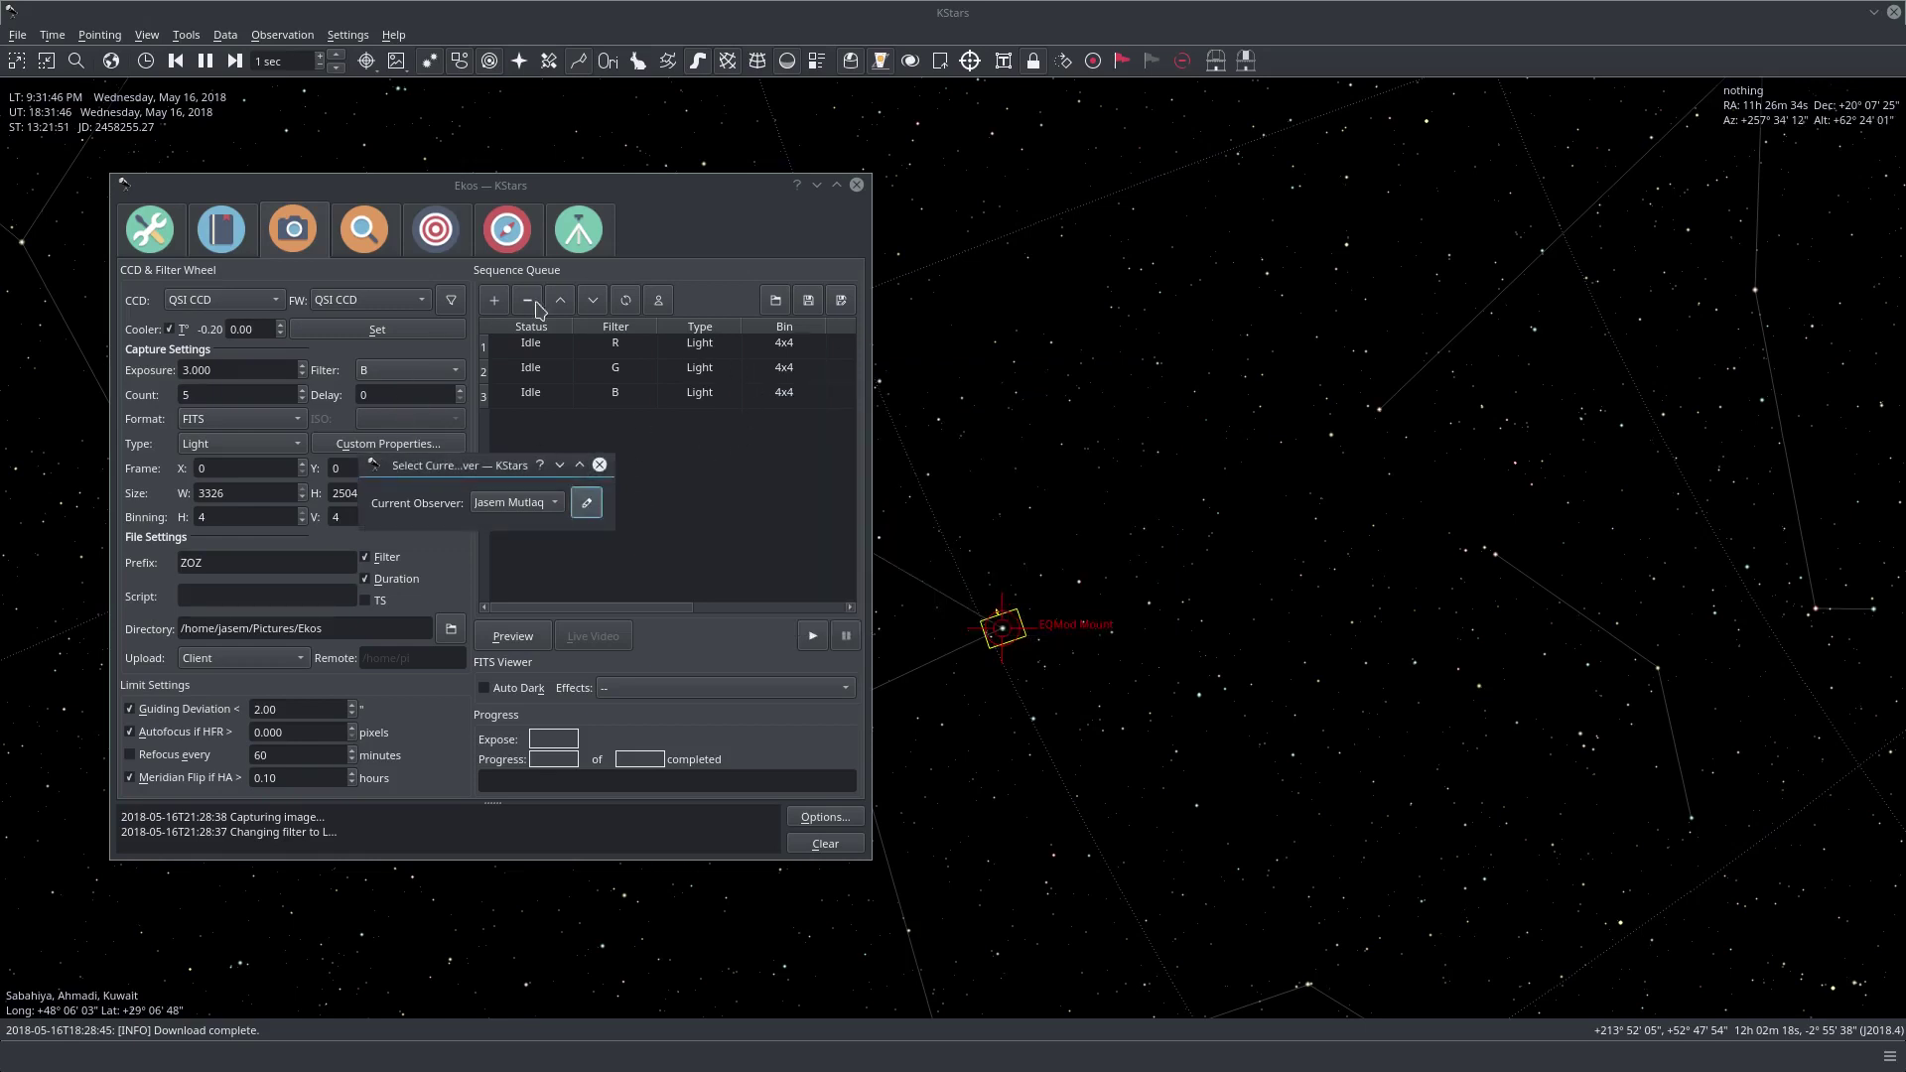
{"action": "left_click", "coordinate": [599, 466]}
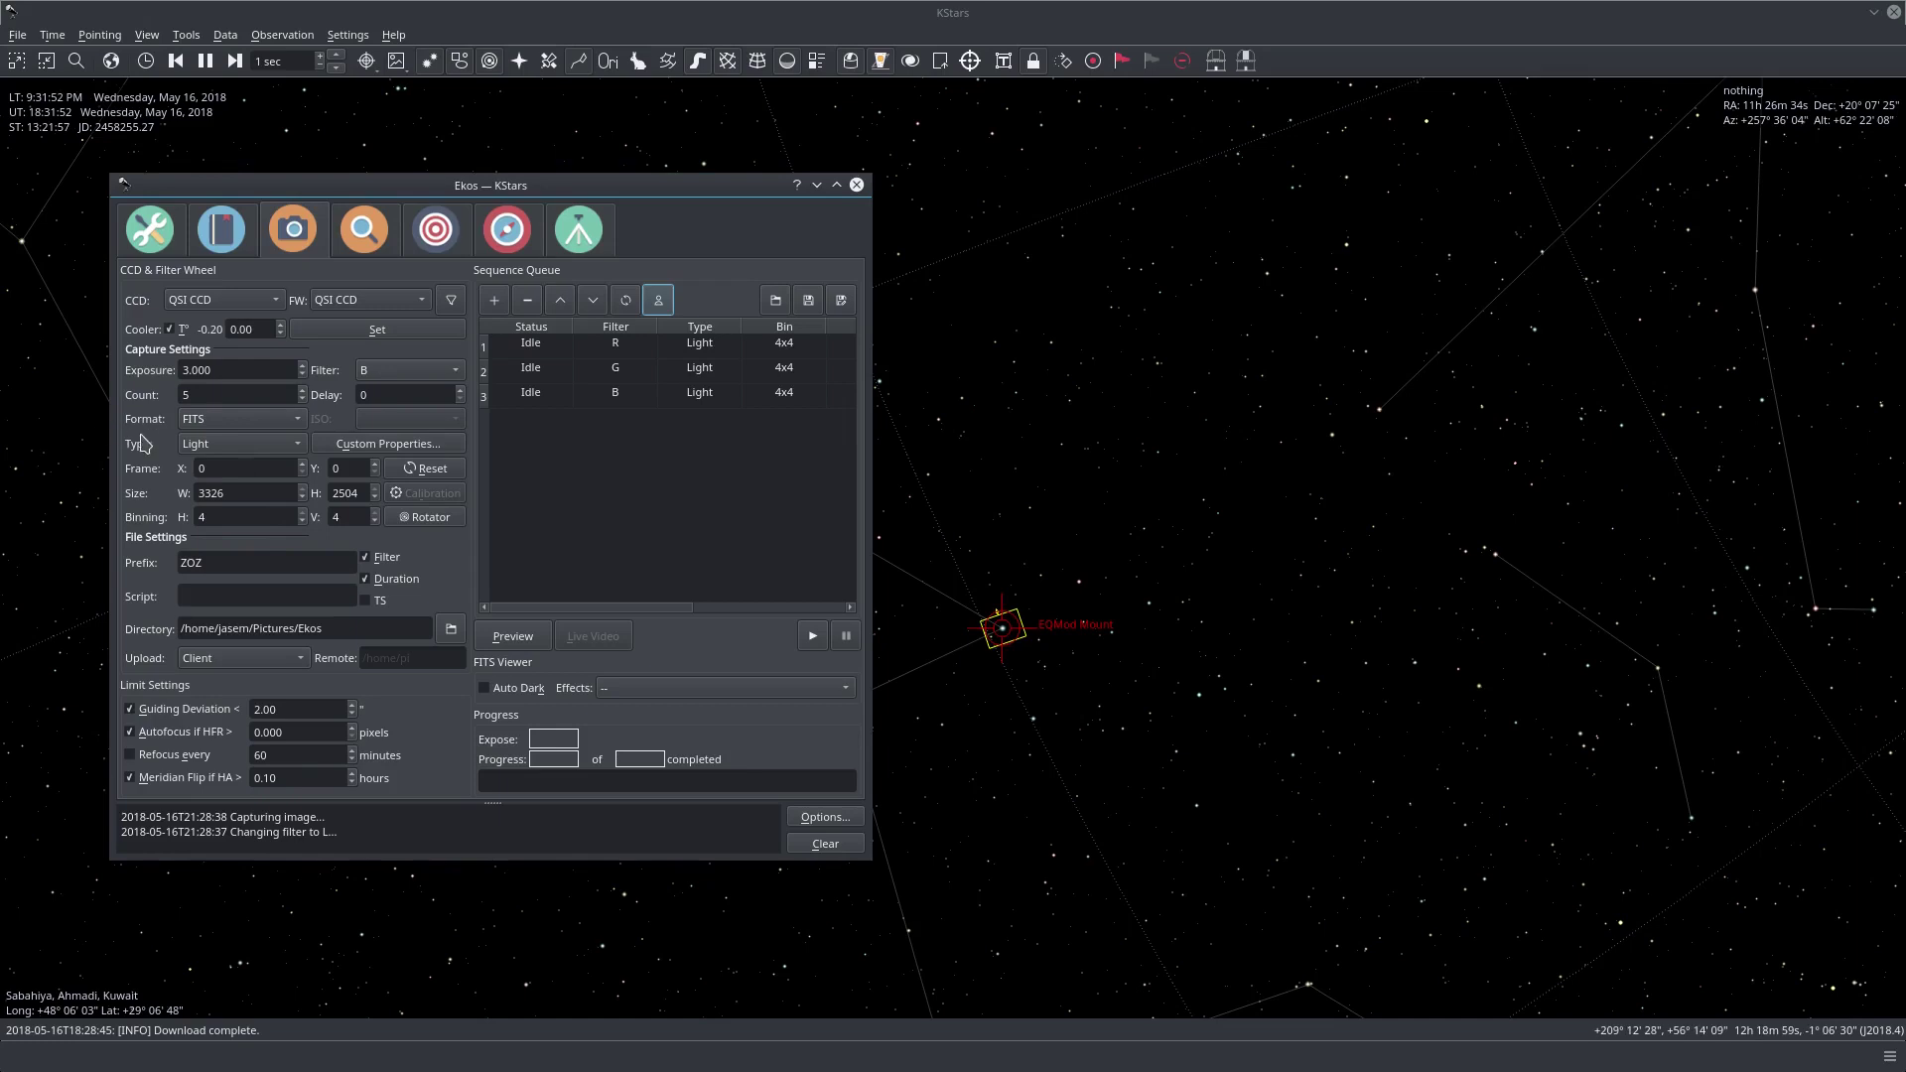
{"action": "left_click", "coordinate": [208, 446]}
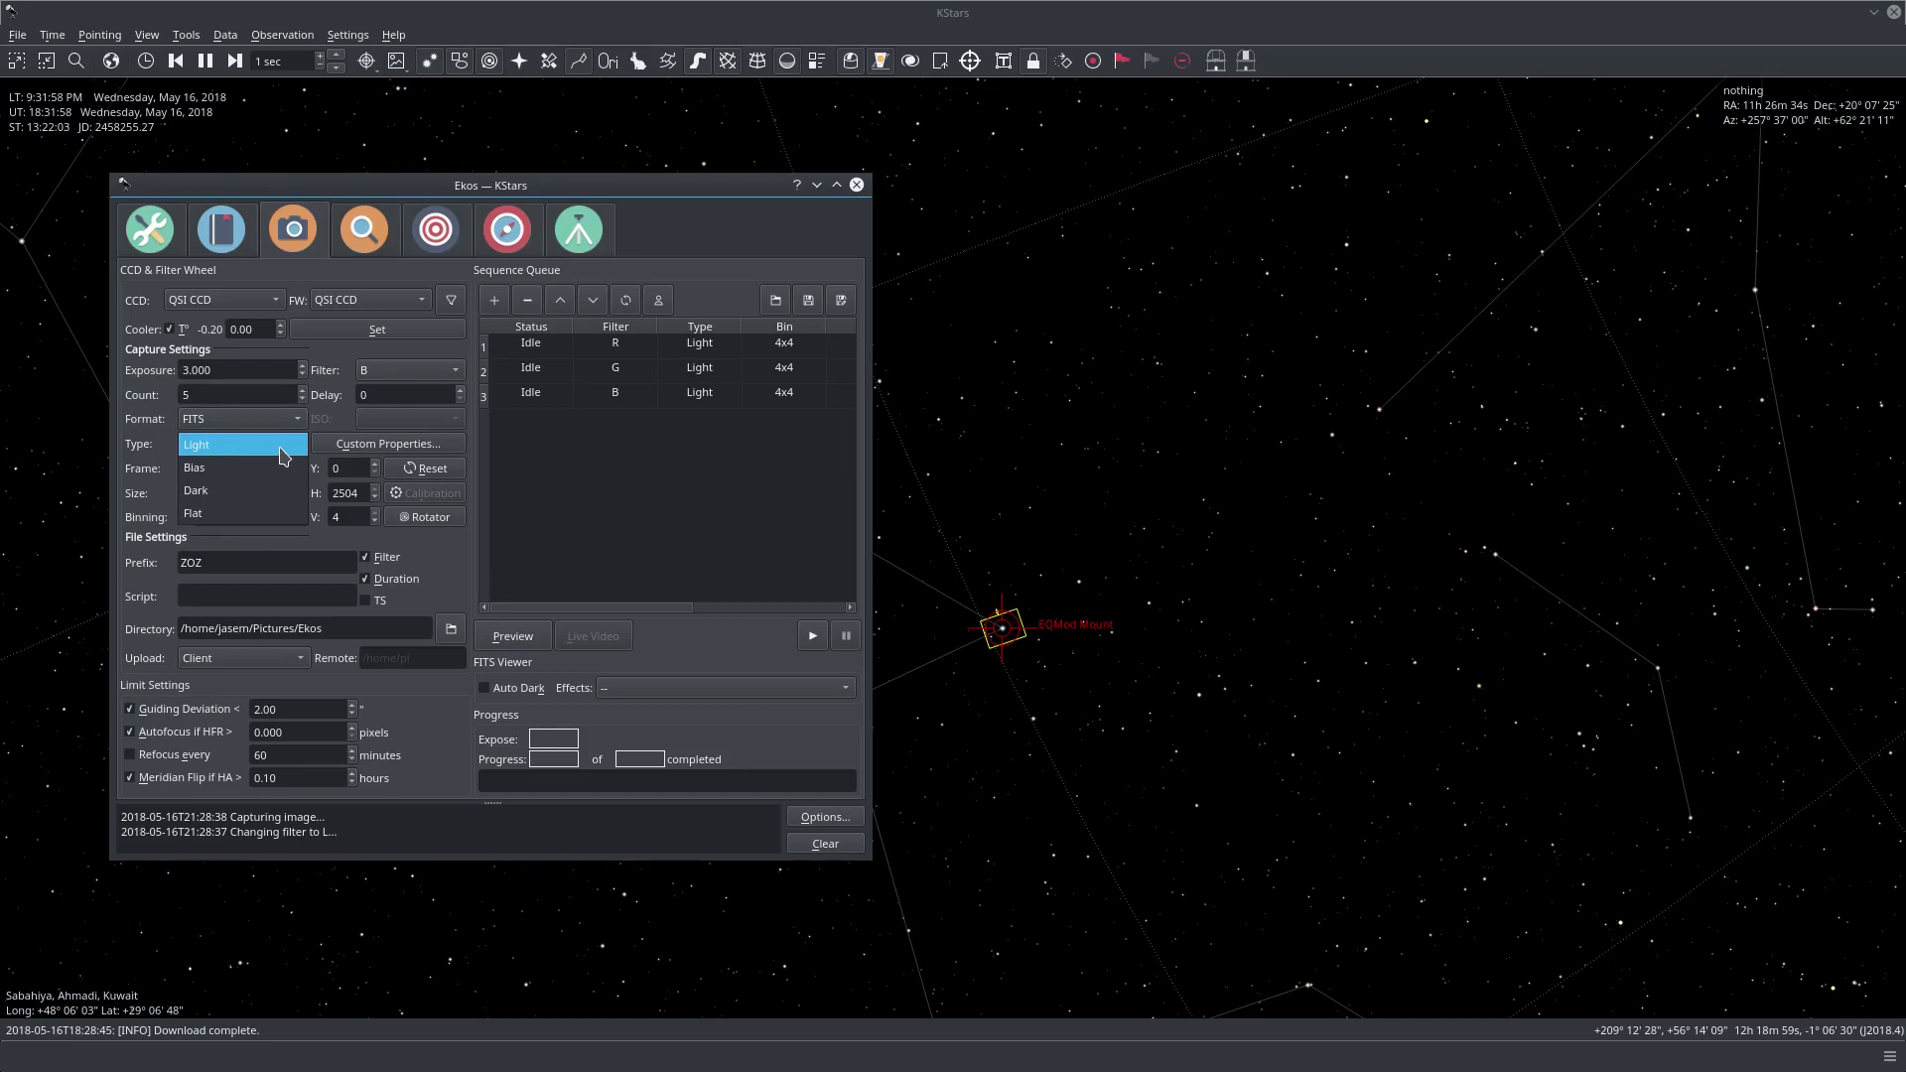
{"action": "left_click", "coordinate": [285, 456]}
{"action": "left_click", "coordinate": [299, 425]}
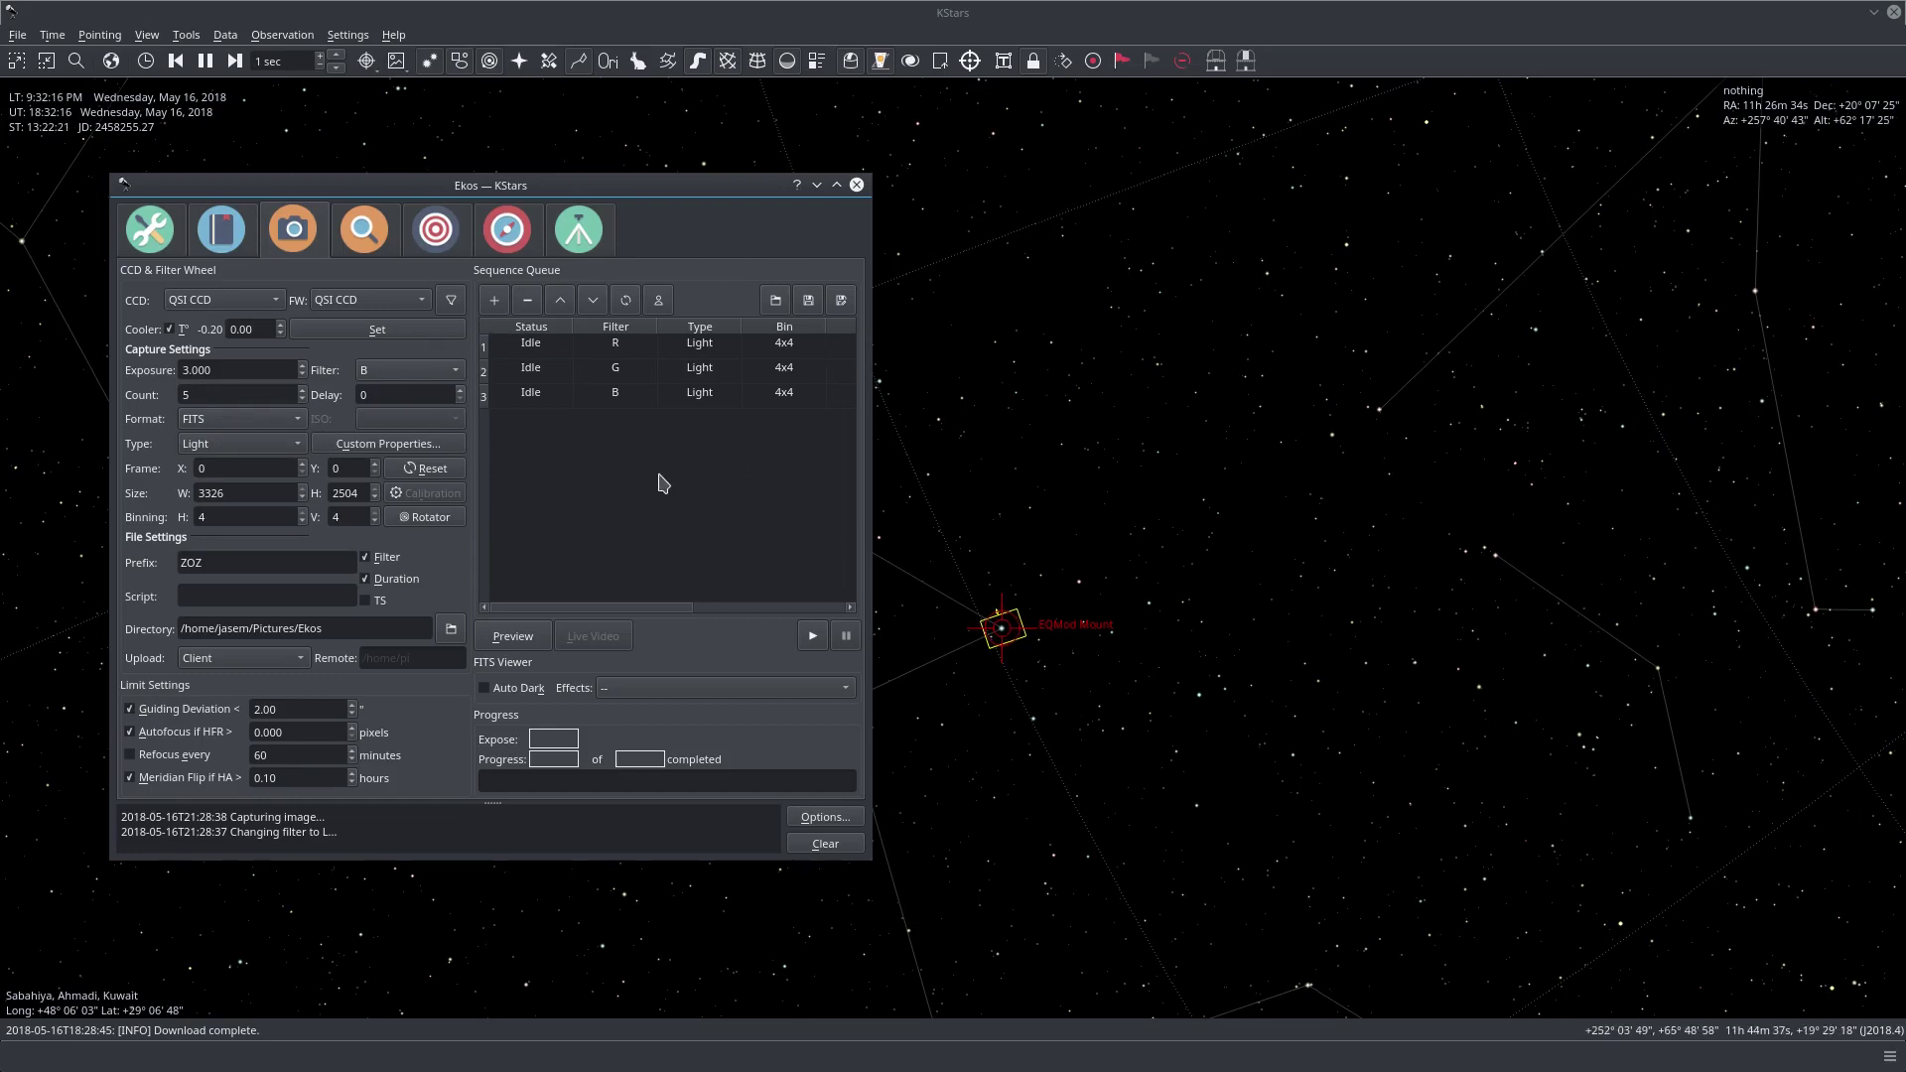
Step: Edit queued job 3 (B filter) to add timestamps to file names, and apply it
{"action": "left_click", "coordinate": [544, 400]}
{"action": "double_click", "coordinate": [544, 400]}
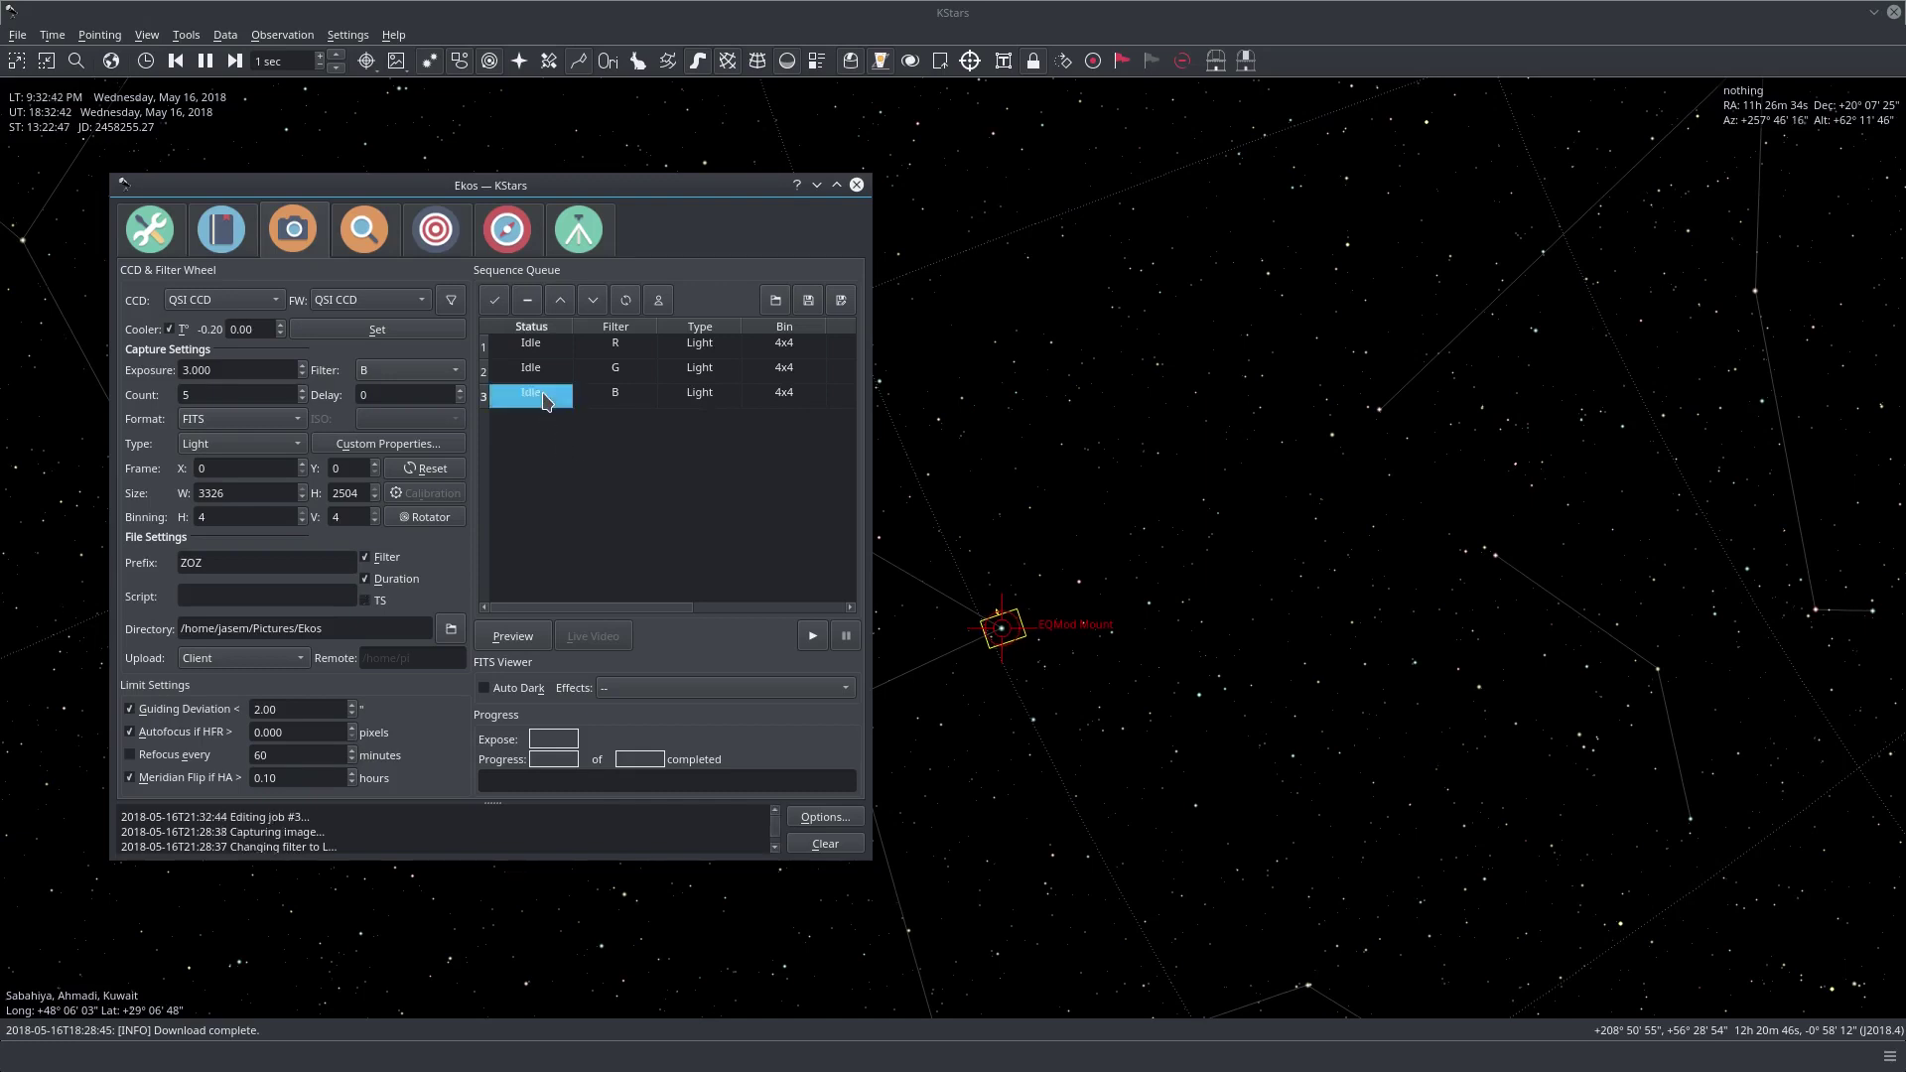
{"action": "left_click", "coordinate": [365, 601]}
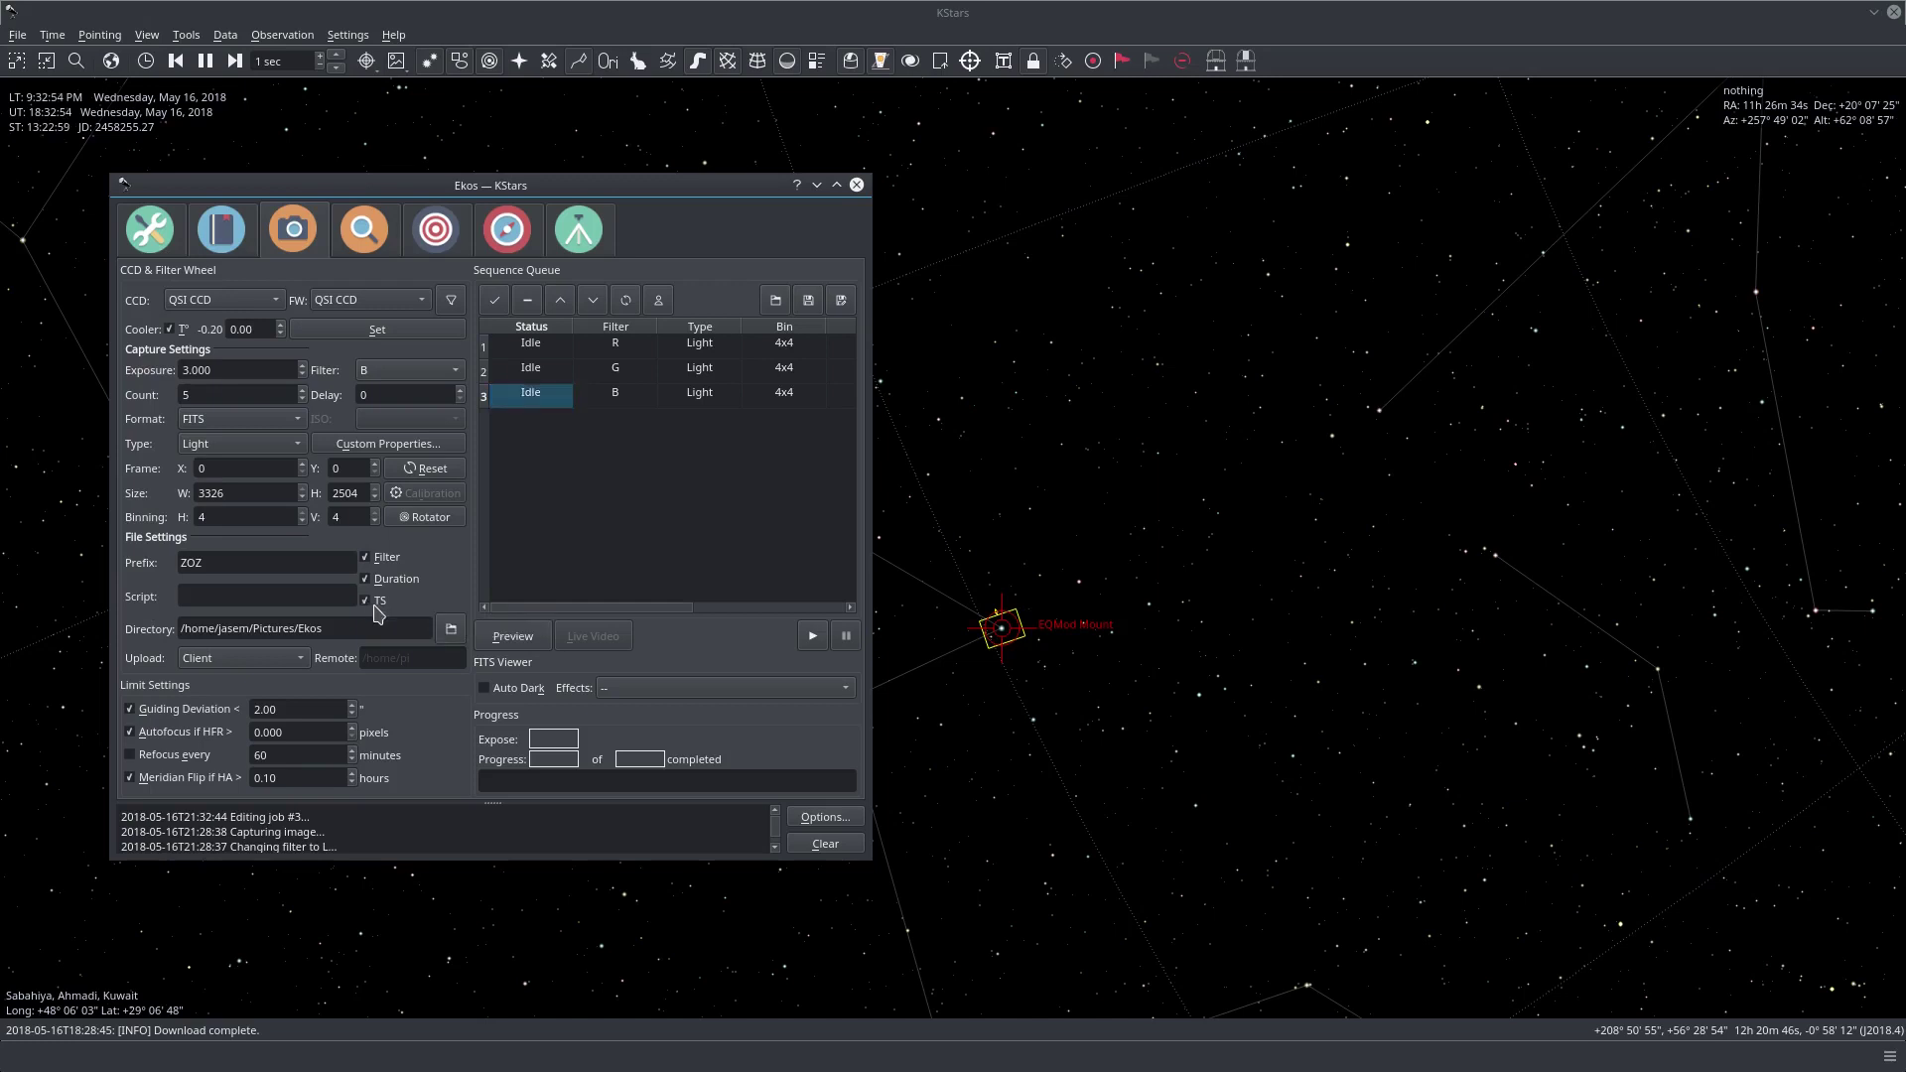
{"action": "left_click", "coordinate": [494, 301]}
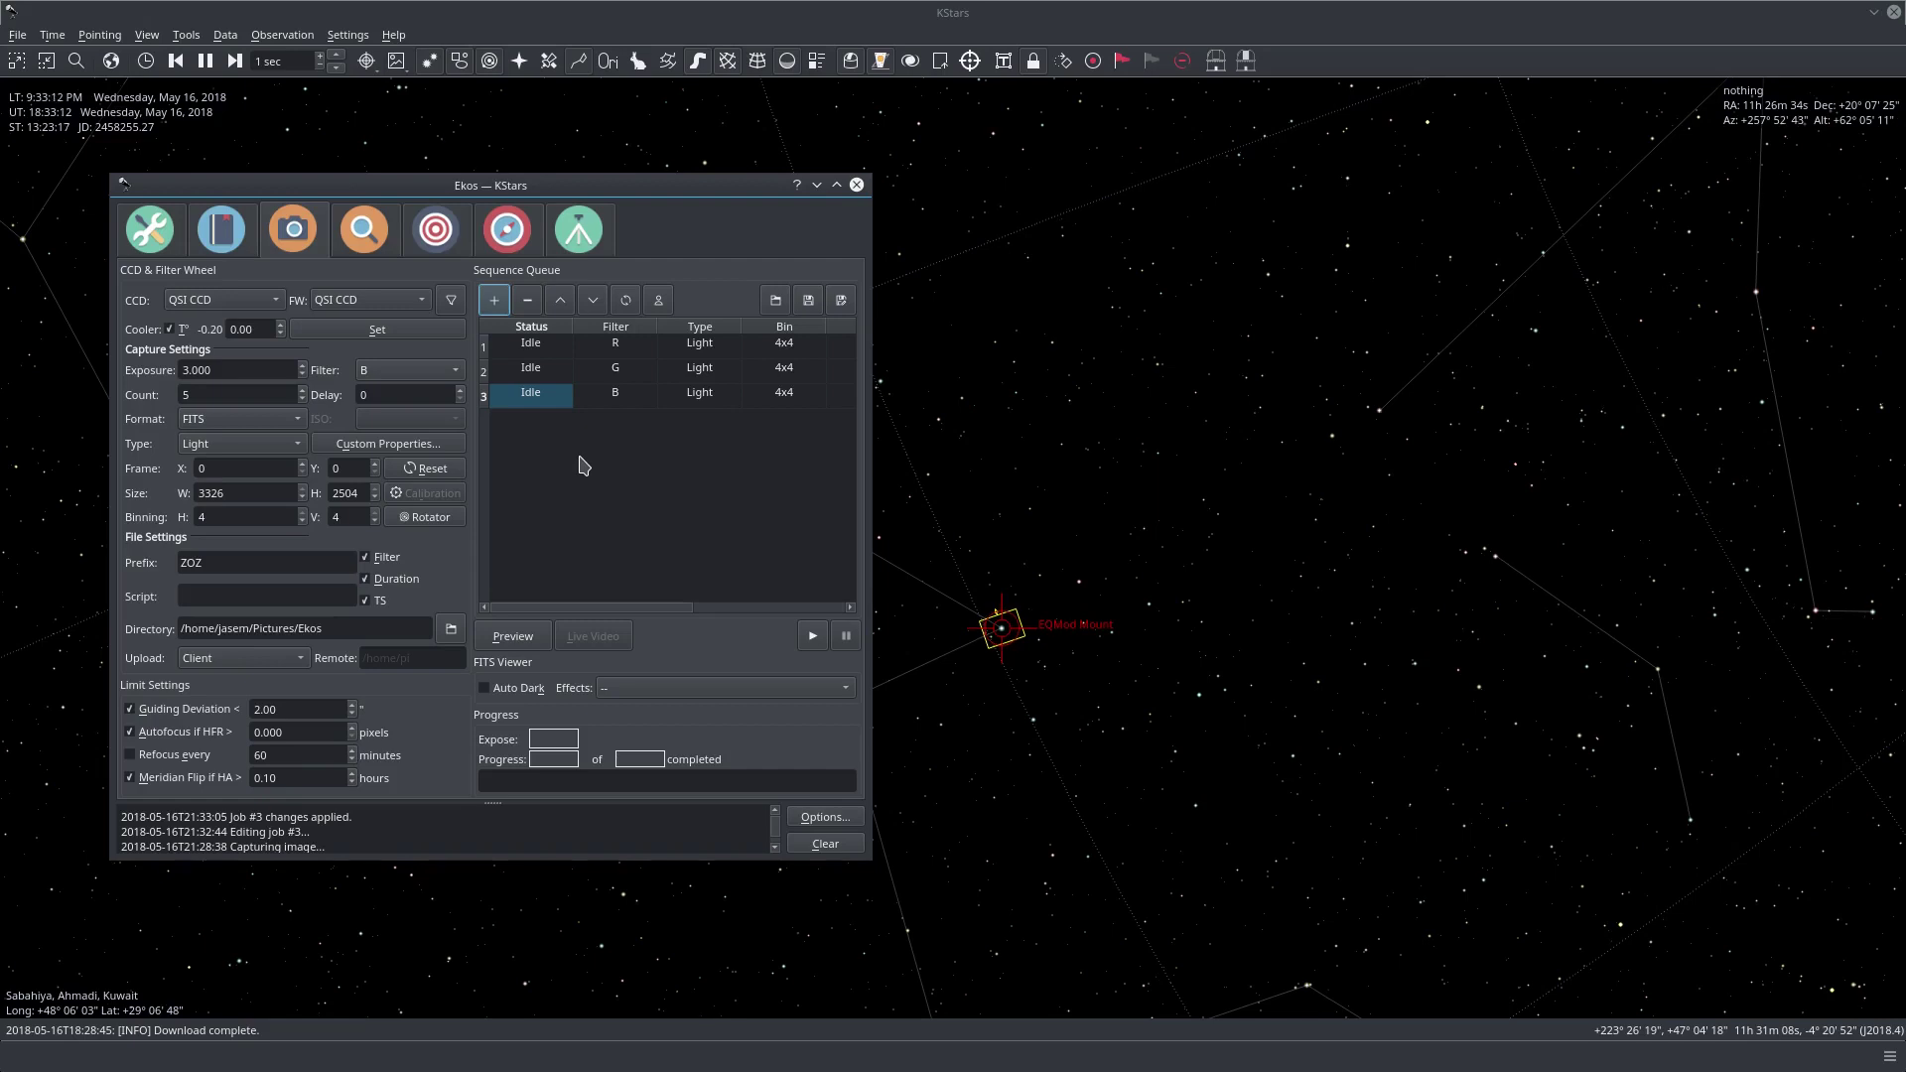
{"action": "left_click", "coordinate": [300, 709]}
{"action": "left_click_drag", "start_coordinate": [300, 709], "coordinate": [230, 713]}
{"action": "left_click", "coordinate": [338, 709]}
{"action": "left_click_drag", "start_coordinate": [338, 709], "coordinate": [206, 707]}
{"action": "left_click", "coordinate": [300, 711]}
Step: Set In-Sequence HFR Check to 2 in the Ekos capture options and save
{"action": "left_click", "coordinate": [807, 820]}
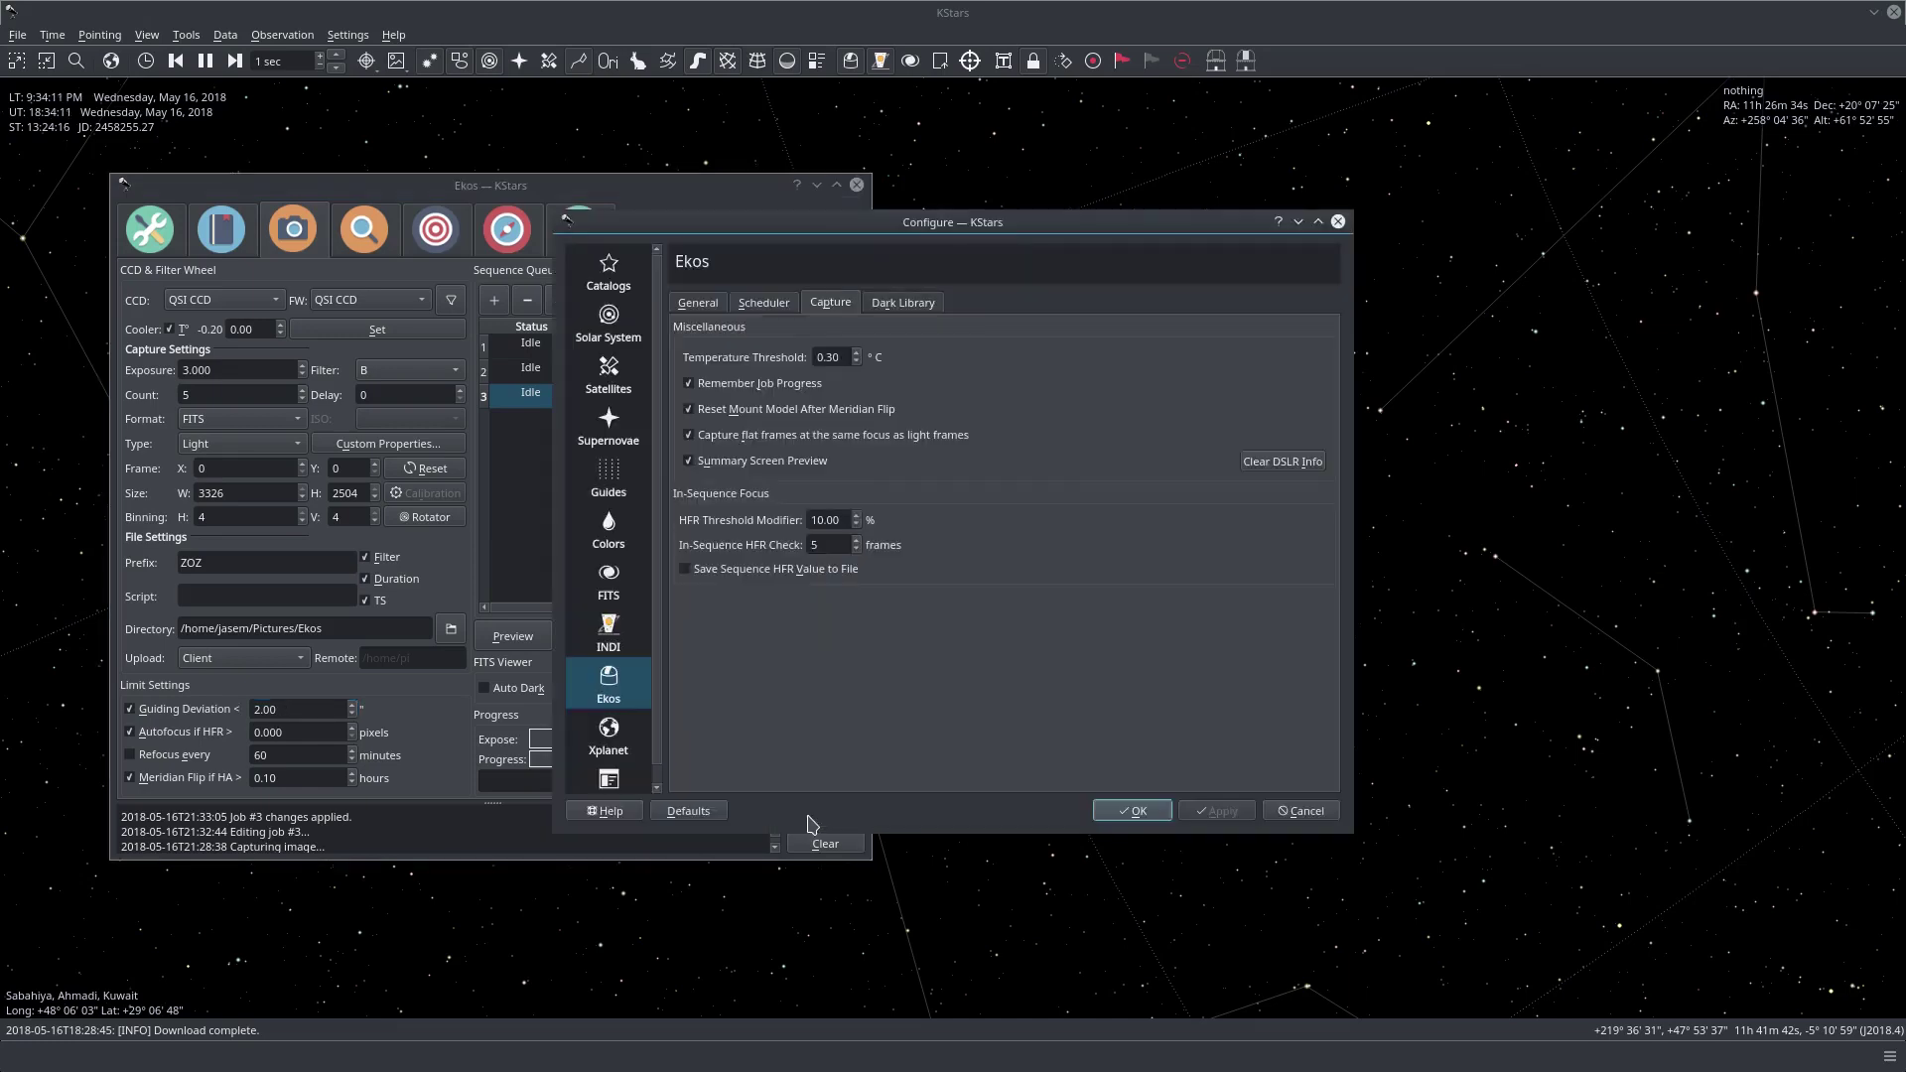
{"action": "double_click", "coordinate": [834, 545]}
{"action": "type", "text": "2"}
{"action": "left_click", "coordinate": [1133, 811]}
Step: Set the autofocus HFR limit to 1.5 pixels, leaving the meridian flip limit at 0.10 hours
{"action": "left_click", "coordinate": [306, 732]}
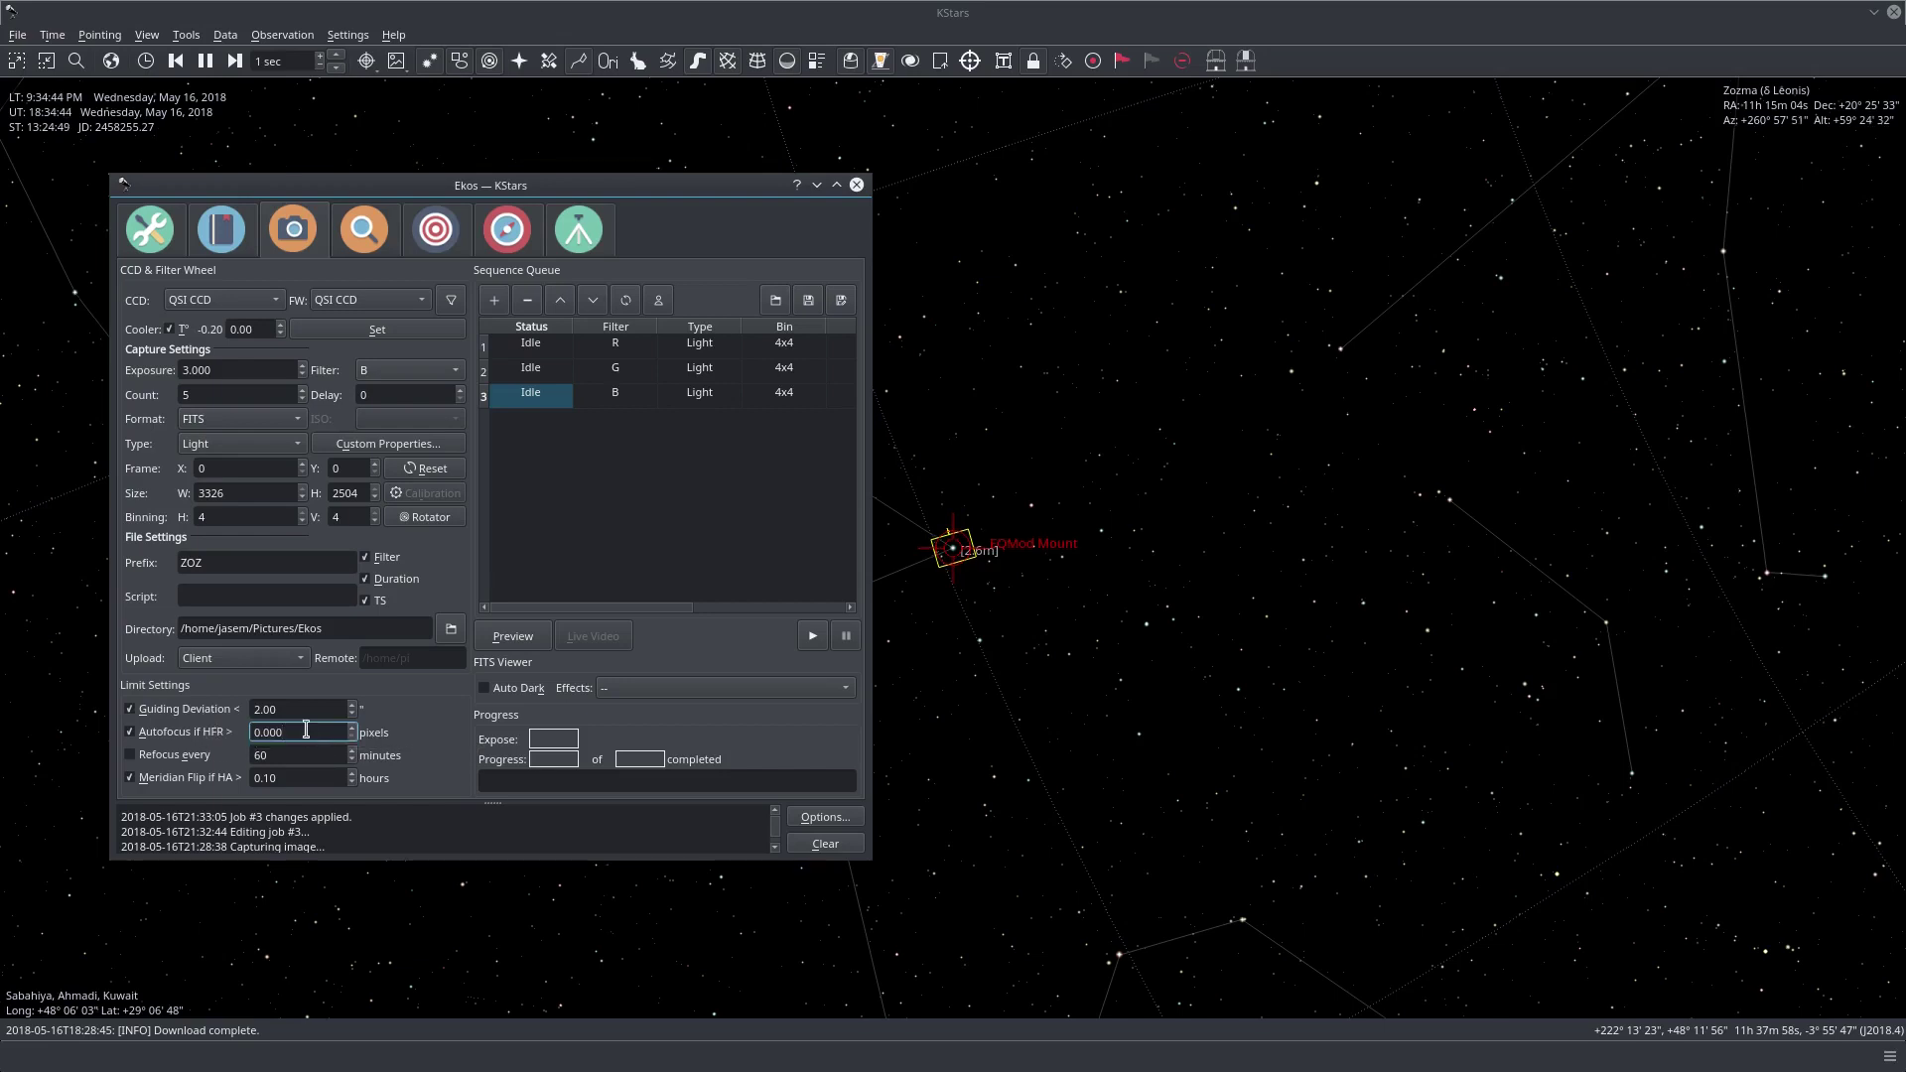
{"action": "type", "text": "1.5"}
{"action": "left_click", "coordinate": [128, 734]}
{"action": "left_click", "coordinate": [312, 780]}
{"action": "double_click", "coordinate": [310, 778]}
{"action": "left_click", "coordinate": [314, 778]}
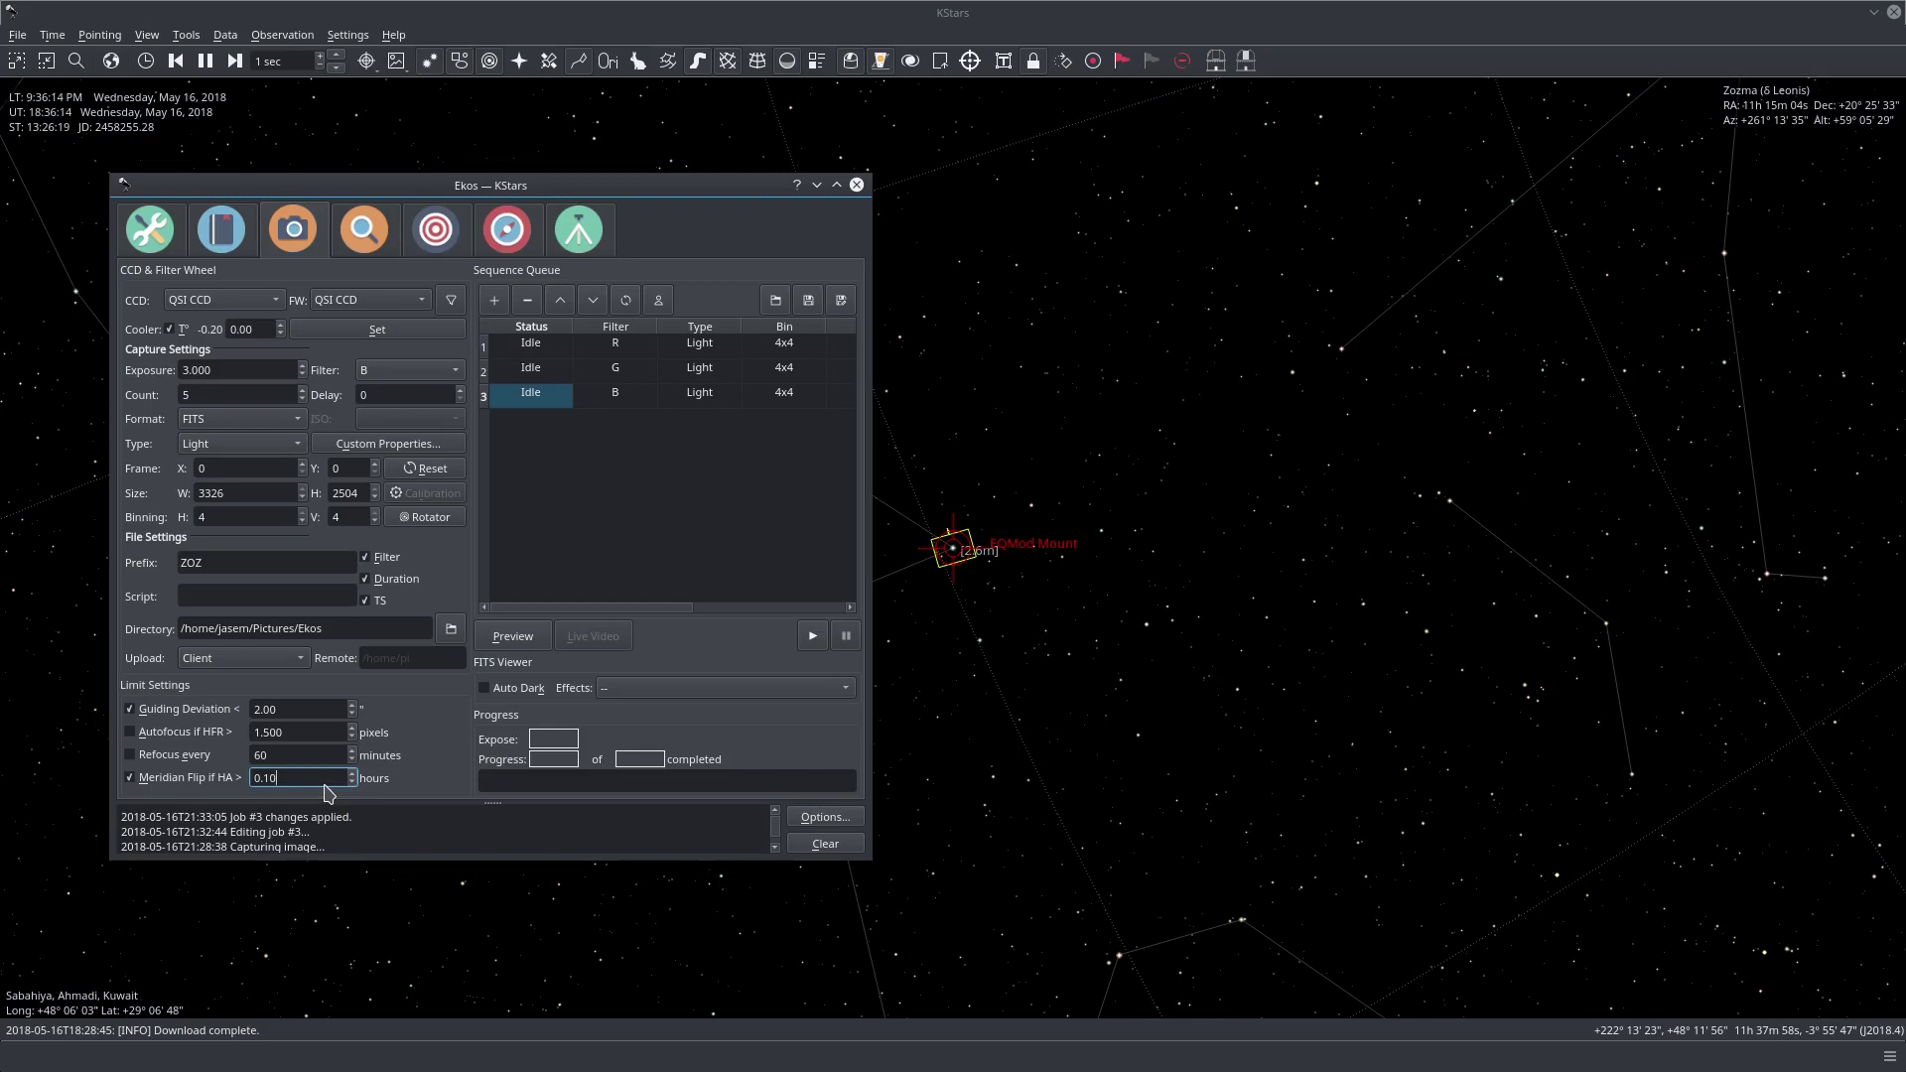
Step: Start the RGB light sequence and open its Light folder in Dolphin
{"action": "left_click", "coordinate": [822, 639]}
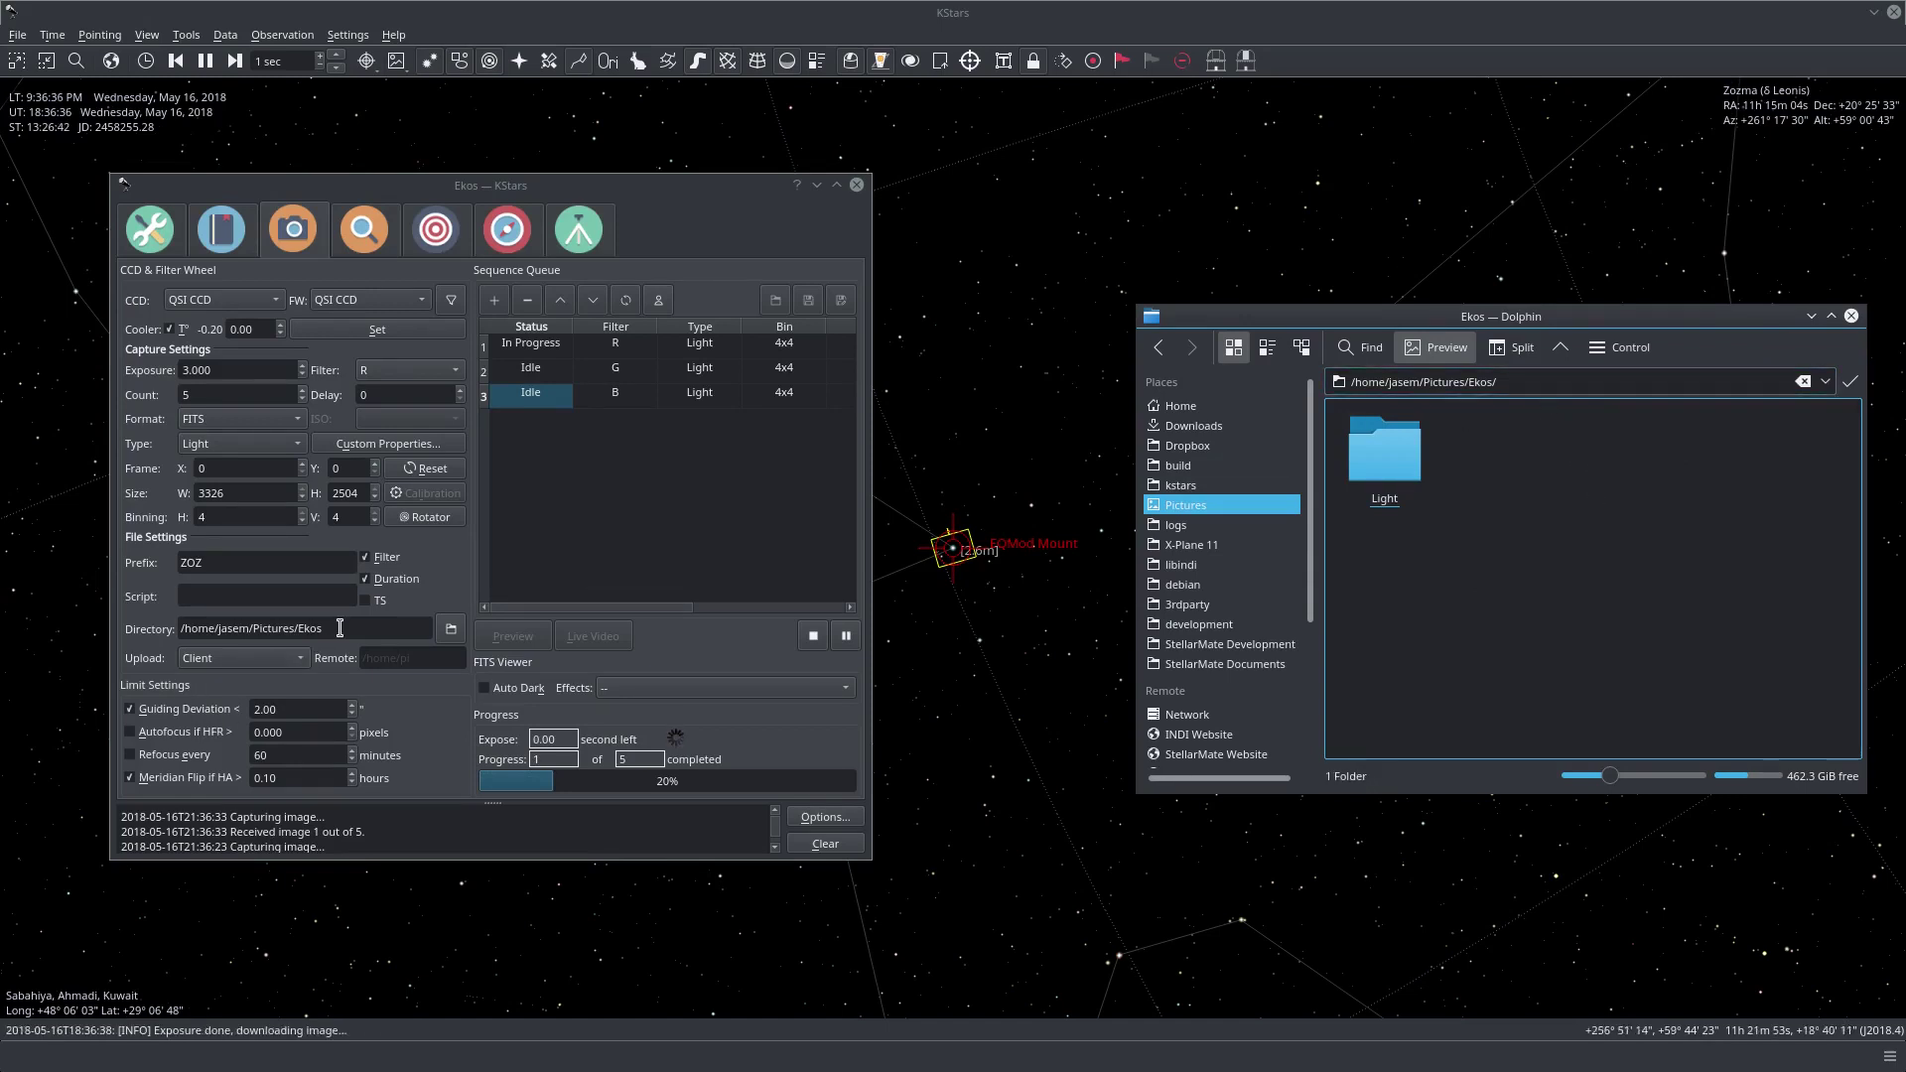
{"action": "left_click_drag", "start_coordinate": [328, 634], "coordinate": [165, 630]}
{"action": "key", "text": "alt+Tab"}
{"action": "left_click", "coordinate": [1395, 473]}
Step: Open the R subfolder, then move the FITS Viewer right and keep it above other windows
{"action": "left_click", "coordinate": [1418, 475]}
{"action": "left_click", "coordinate": [908, 60]}
{"action": "left_click_drag", "start_coordinate": [292, 405], "coordinate": [1377, 162]}
{"action": "right_click", "coordinate": [1377, 162]}
{"action": "mouse_move", "coordinate": [1465, 287]}
{"action": "left_click", "coordinate": [1683, 340]}
Step: Rearrange the FITS Viewer and Dolphin windows, and open the G folder from Light
{"action": "left_click_drag", "start_coordinate": [1162, 160], "coordinate": [1012, 201]}
{"action": "left_click_drag", "start_coordinate": [774, 364], "coordinate": [306, 439]}
{"action": "left_click_drag", "start_coordinate": [433, 436], "coordinate": [574, 569]}
{"action": "left_click", "coordinate": [736, 606]}
{"action": "left_click_drag", "start_coordinate": [615, 574], "coordinate": [796, 470]}
{"action": "left_click", "coordinate": [737, 618]}
Step: Bring Ekos to the front and briefly view the rotator settings, then close them
{"action": "left_click", "coordinate": [613, 197]}
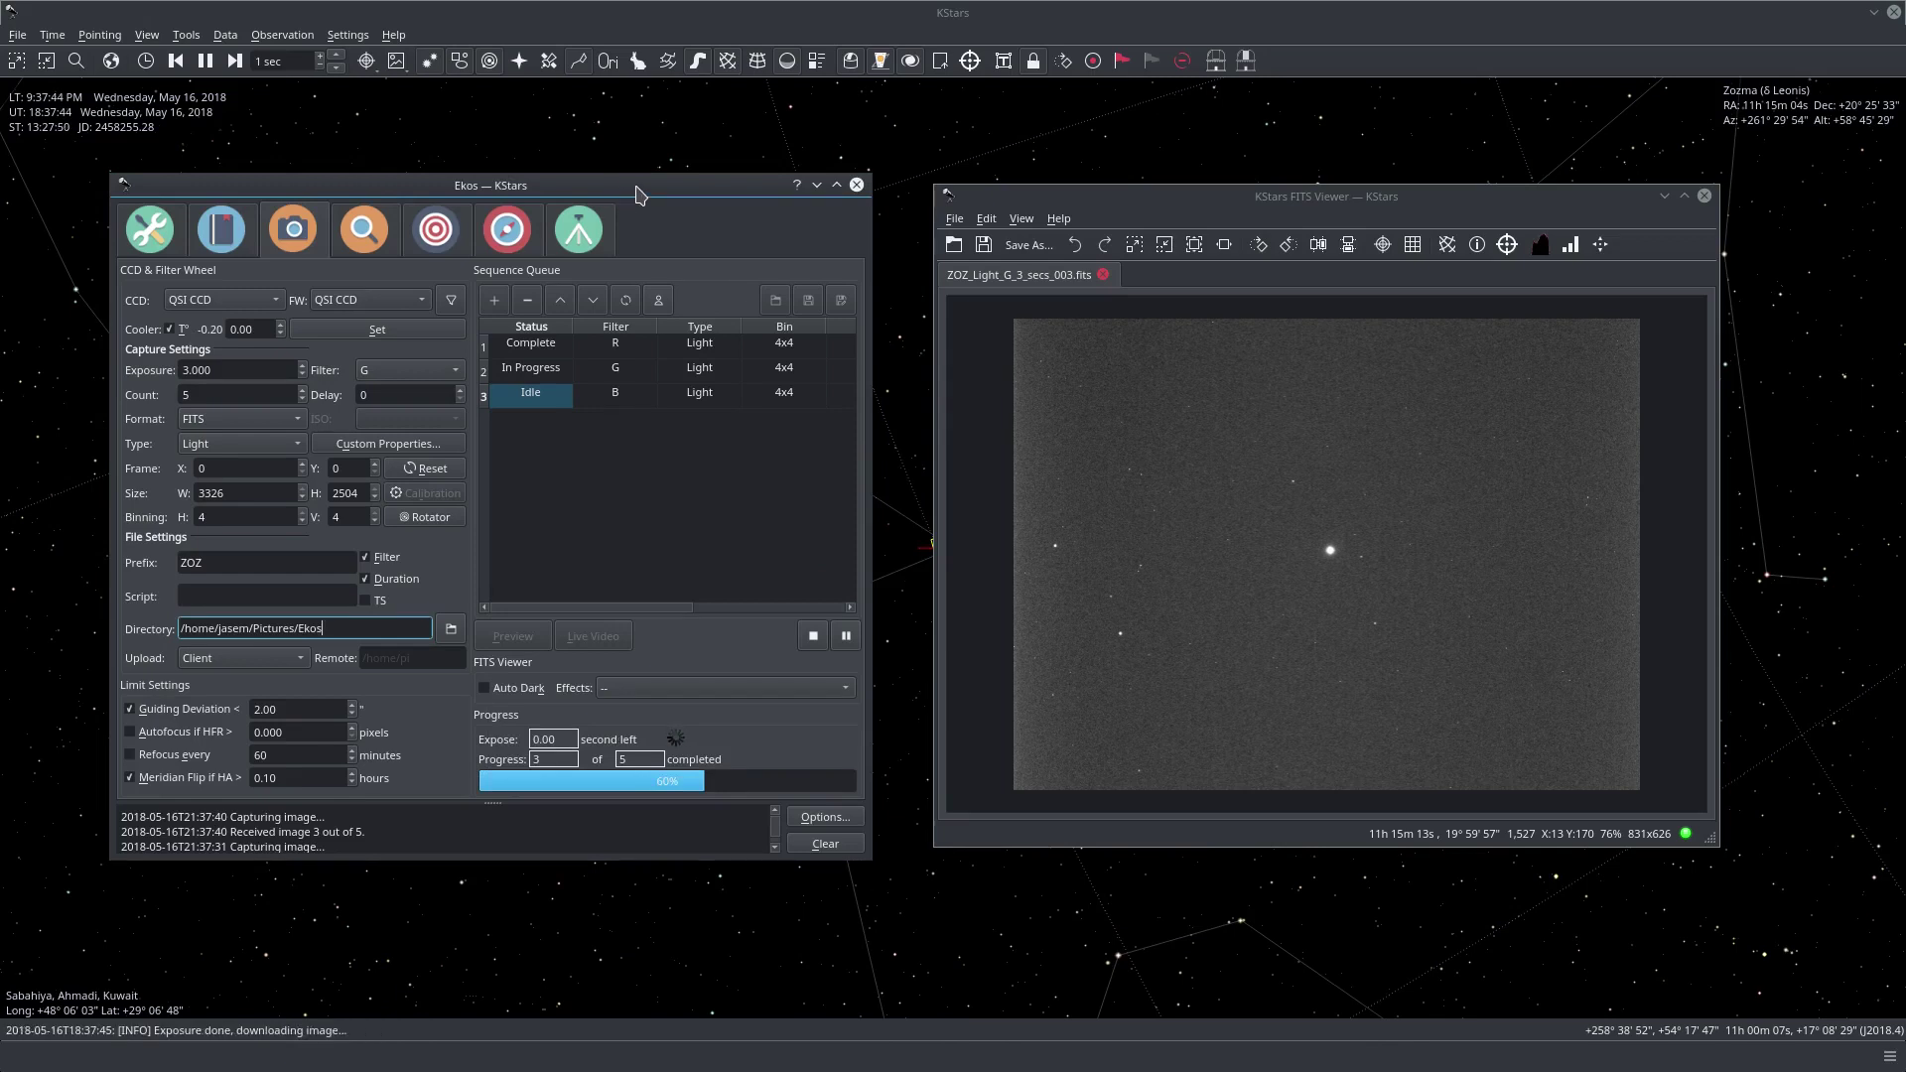
{"action": "left_click", "coordinate": [427, 518]}
{"action": "left_click", "coordinate": [664, 307]}
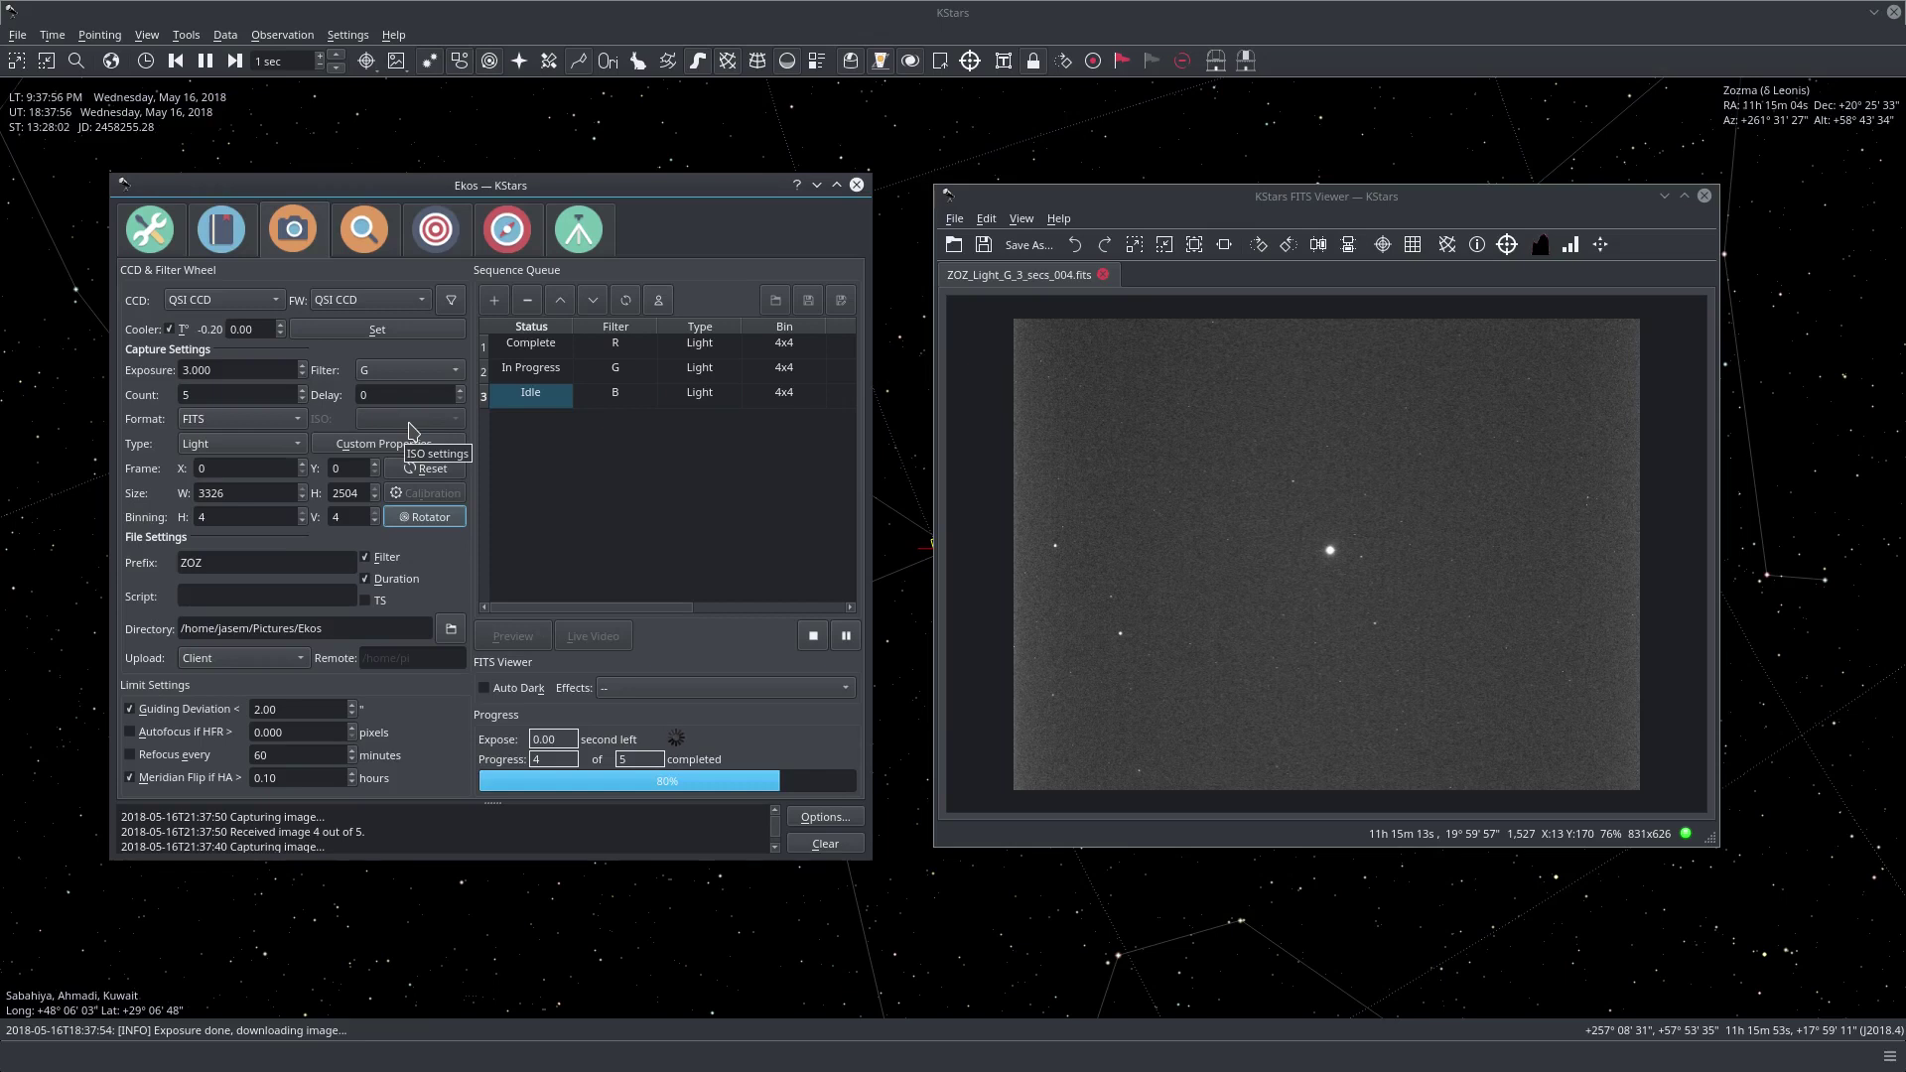